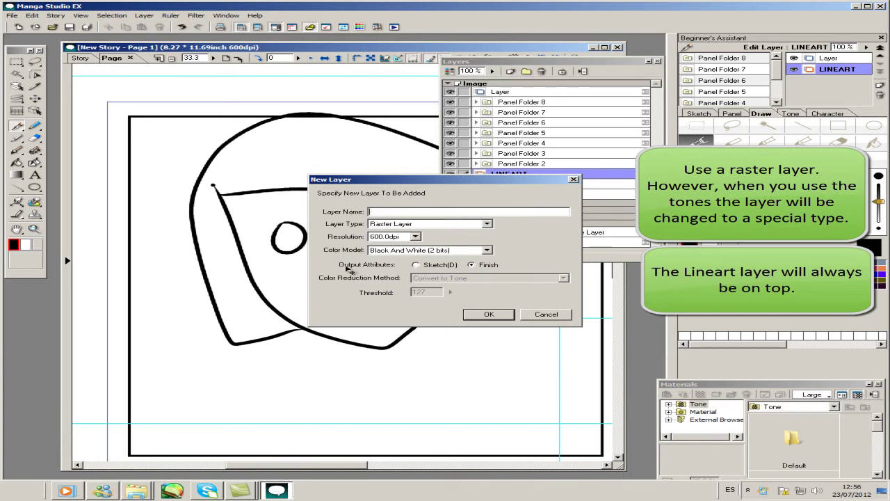
- Create a 600 dpi black-and-white (2 bits) Finish raster layer named Laer2 and move it below the Panel Folder
{"action": "key", "text": "Return"}
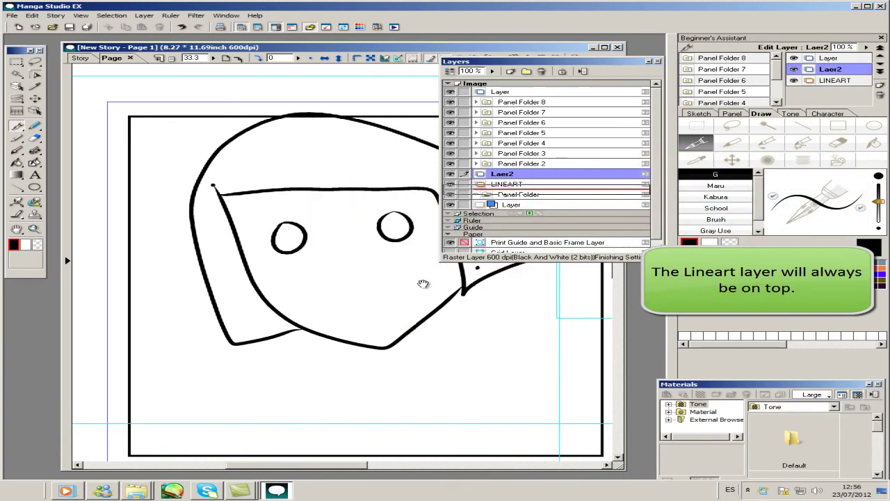
{"action": "left_click", "coordinate": [576, 365]}
{"action": "left_click", "coordinate": [565, 333]}
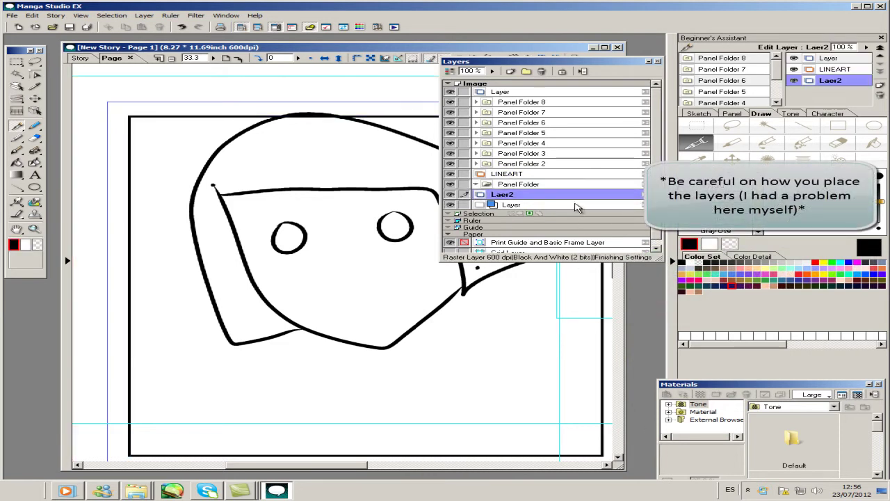
- Rearrange the layers so LINEART and Laer2 sit inside the Panel Folder, with LINEART above Laer2
{"action": "key", "text": "ctrl+z"}
{"action": "key", "text": "ctrl+z"}
{"action": "key", "text": "ctrl+z"}
{"action": "key", "text": "ctrl+z"}
{"action": "key", "text": "ctrl+z"}
{"action": "key", "text": "ctrl+z"}
{"action": "key", "text": "ctrl+z"}
{"action": "key", "text": "ctrl+z"}
{"action": "key", "text": "ctrl+z"}
{"action": "key", "text": "ctrl+z"}
{"action": "key", "text": "ctrl+z"}
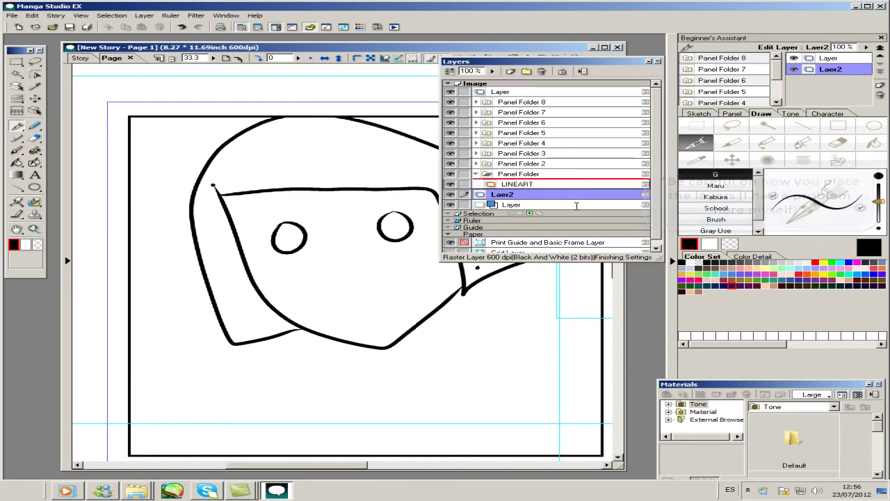
{"action": "key", "text": "ctrl+z"}
{"action": "key", "text": "ctrl+z"}
{"action": "key", "text": "ctrl+z"}
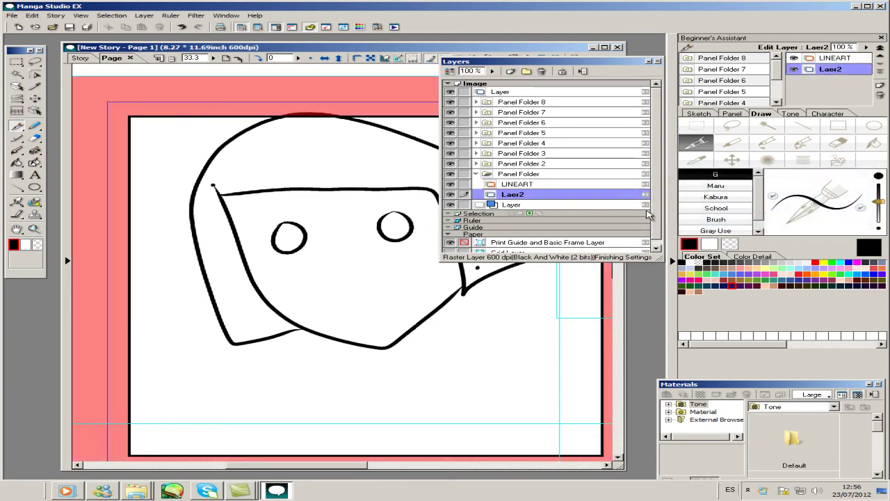
{"action": "key", "text": "ctrl+z"}
{"action": "key", "text": "ctrl+z"}
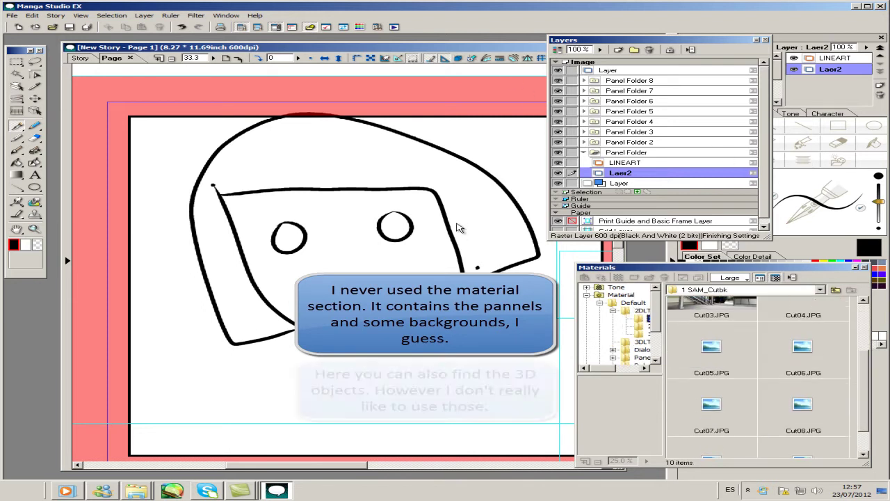
- Look through the default materials: the 3DLT samples, dialog balloons, panel cuts and ruler shapes
{"action": "left_click", "coordinate": [642, 318]}
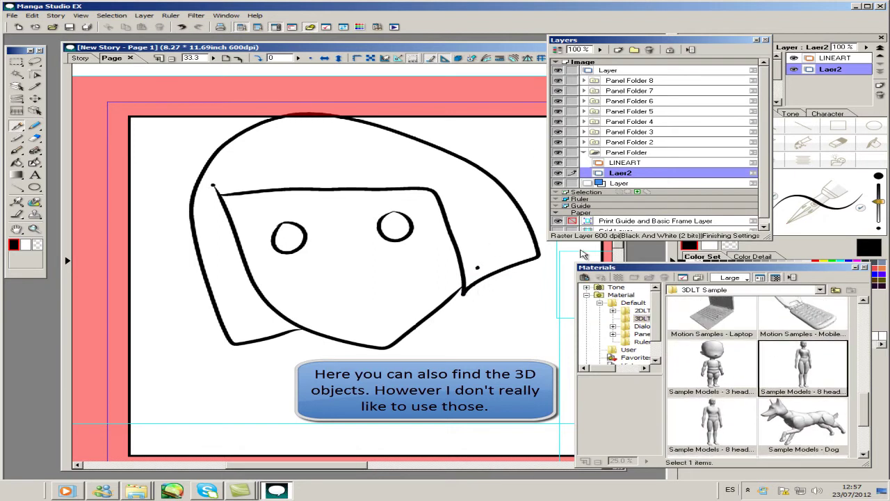
{"action": "left_click", "coordinate": [711, 421]}
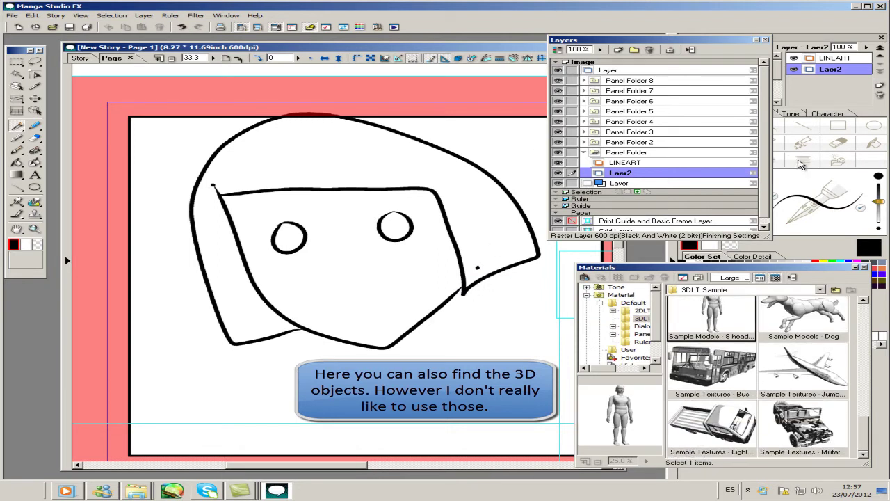
{"action": "left_click", "coordinate": [641, 326]}
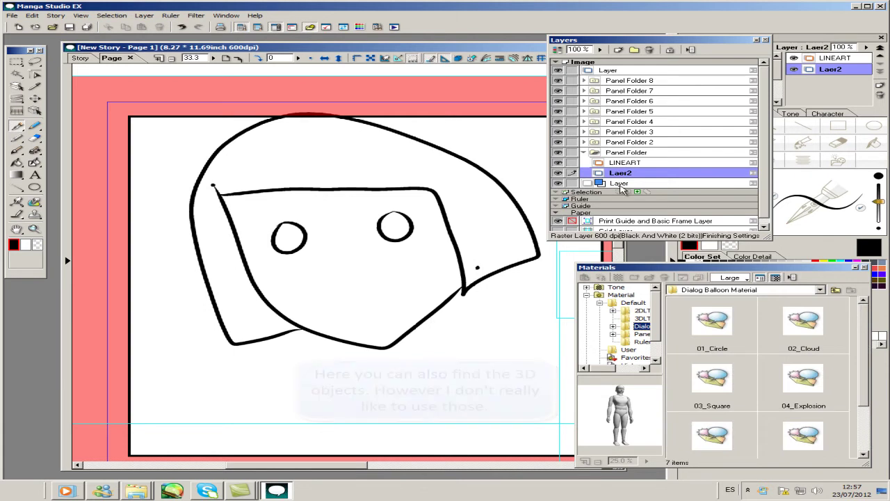
{"action": "key", "text": "Down"}
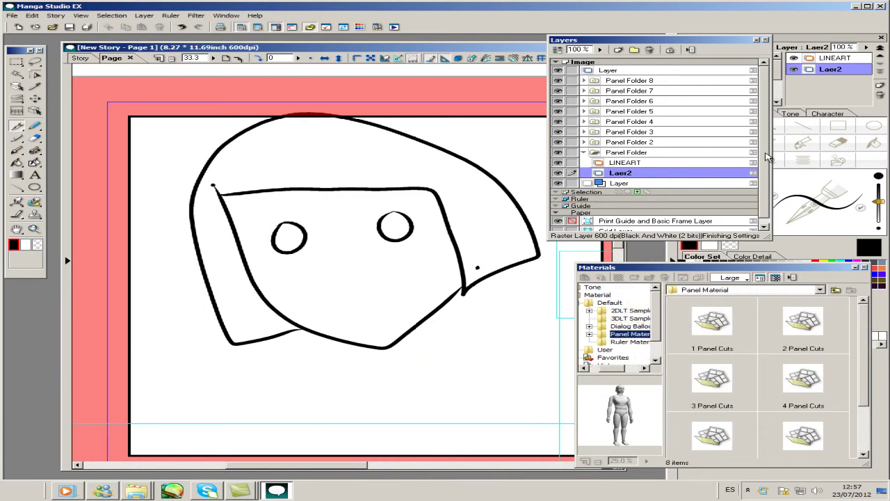
{"action": "key", "text": "Down"}
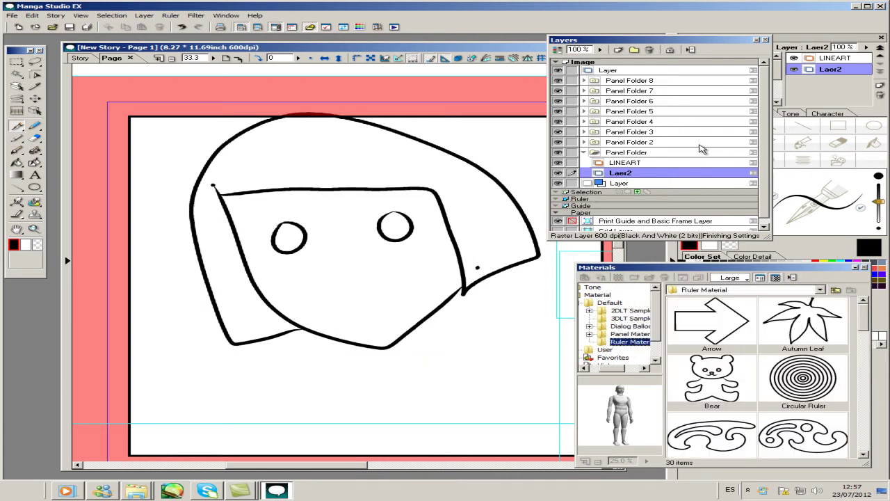
{"action": "key", "text": "Left"}
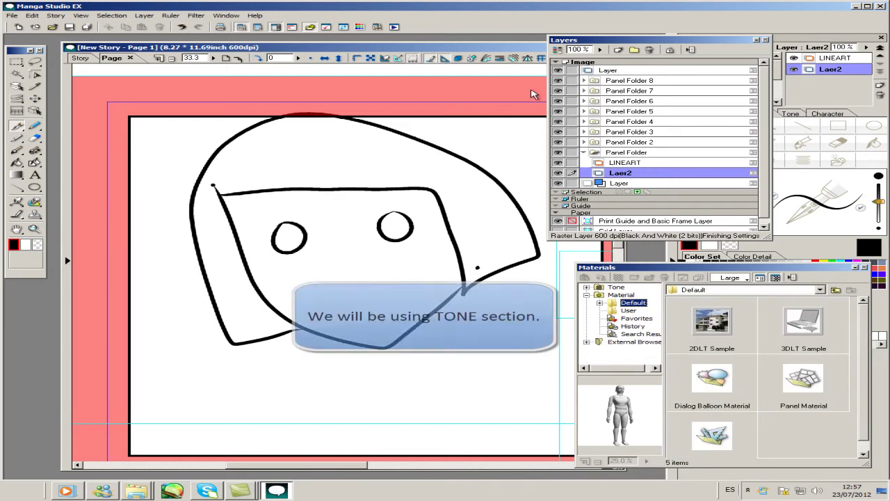
{"action": "key", "text": "Left"}
{"action": "key", "text": "Left"}
{"action": "key", "text": "Left"}
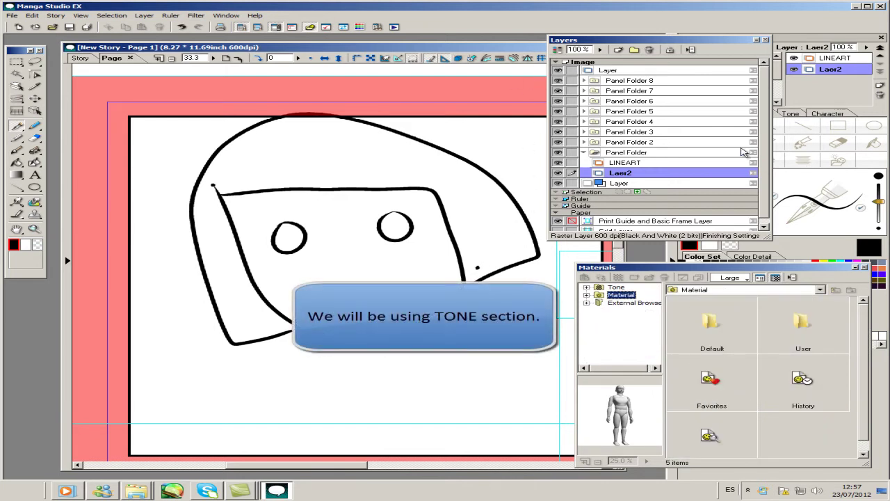
- Open the Basic folder among the default tones in the materials library
{"action": "key", "text": "Up"}
{"action": "key", "text": "Right"}
{"action": "key", "text": "Down"}
{"action": "key", "text": "Right"}
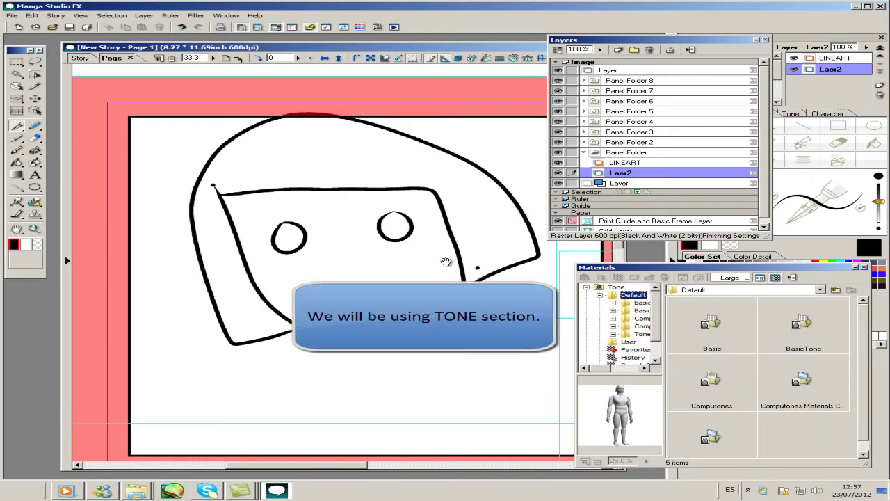
{"action": "key", "text": "Down"}
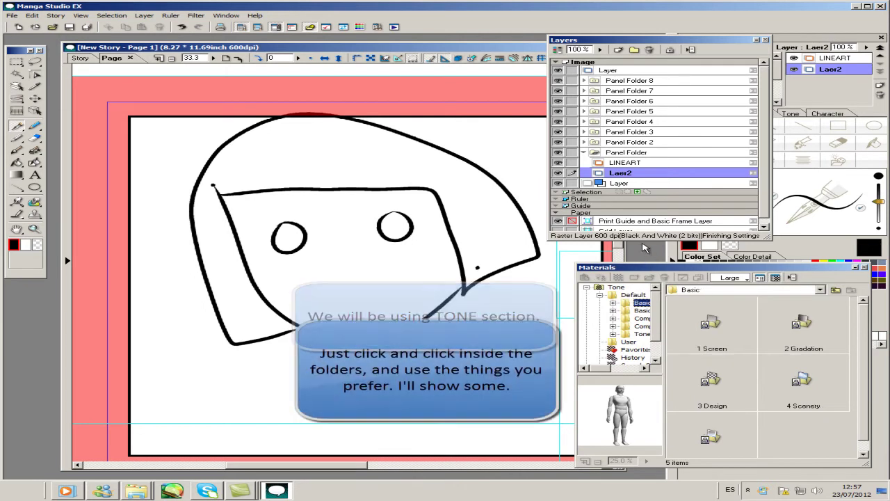
- Browse the 1 Screen tones to the 5 Diamond folder and show its 30L tones
{"action": "key", "text": "Right"}
{"action": "key", "text": "Down"}
{"action": "key", "text": "Right"}
{"action": "key", "text": "Down"}
{"action": "key", "text": "Down"}
{"action": "key", "text": "Down"}
{"action": "key", "text": "Down"}
{"action": "key", "text": "Down"}
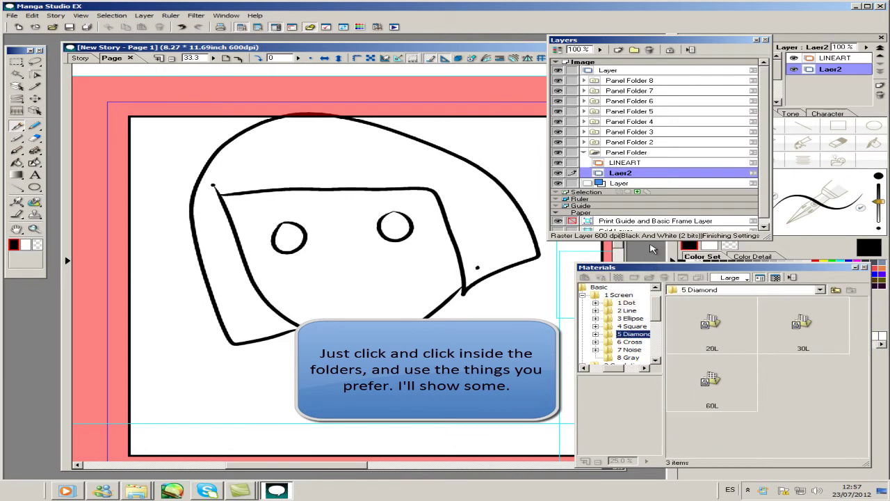
{"action": "key", "text": "Right"}
{"action": "key", "text": "Down"}
{"action": "key", "text": "Down"}
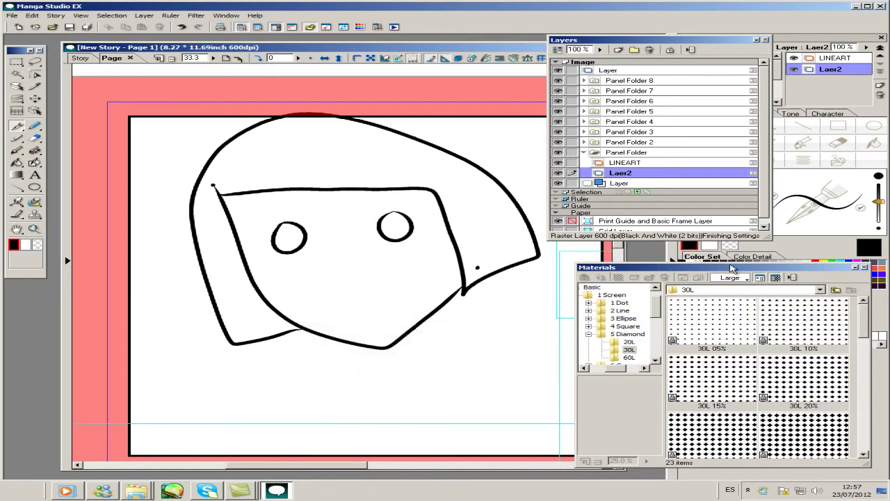
{"action": "scroll", "coordinate": [643, 268], "scroll_direction": "down", "scroll_amount": 3}
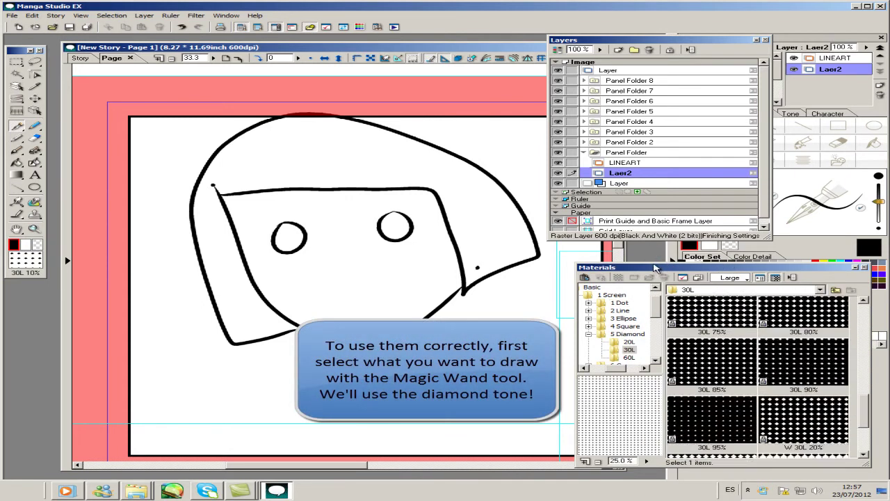
{"action": "scroll", "coordinate": [642, 269], "scroll_direction": "up", "scroll_amount": 1}
- Select the character's hair area on the LINEART layer with the Magic Wand
{"action": "key", "text": "w"}
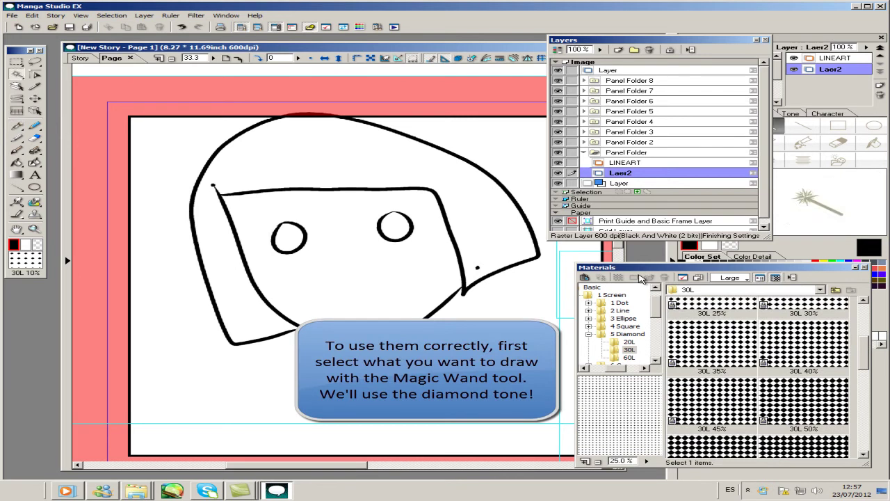
{"action": "key", "text": "alt+bracketright"}
{"action": "key", "text": "ctrl+a"}
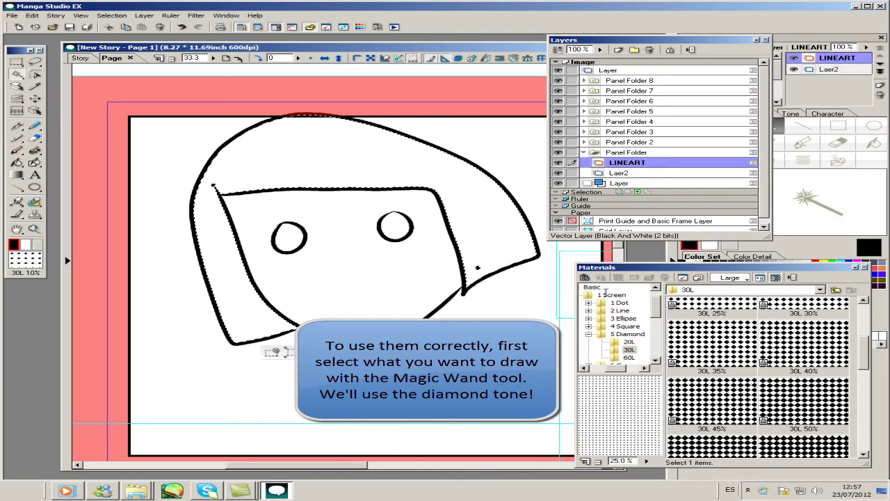
- Apply the 30L 25% diamond tone to the selected hair above Laer2 and clear the selection
{"action": "key", "text": "alt+bracketleft"}
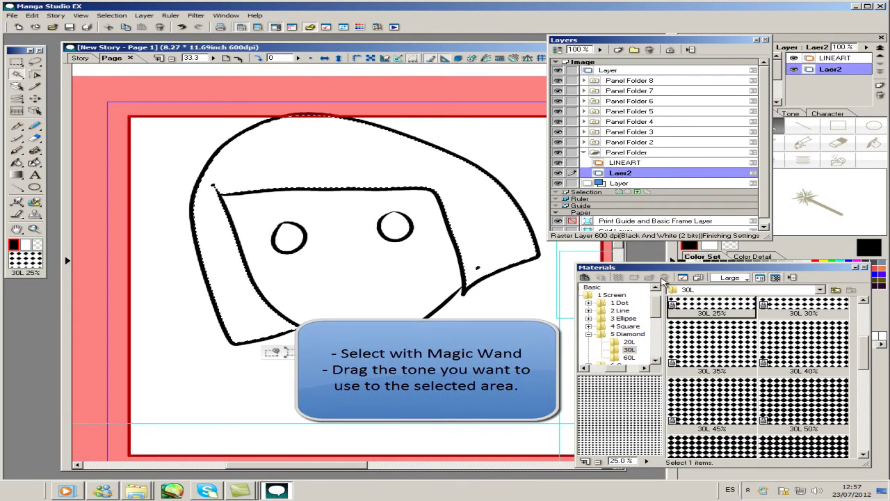
{"action": "left_click", "coordinate": [668, 280]}
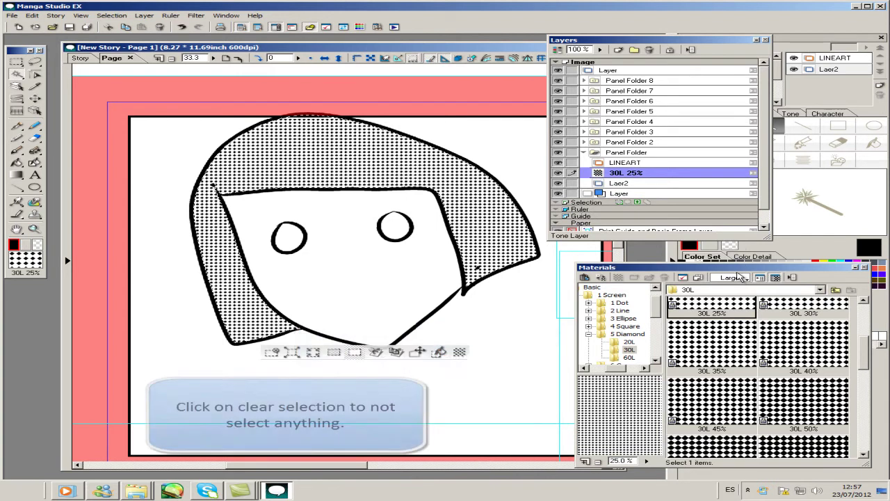
{"action": "key", "text": "ctrl+d"}
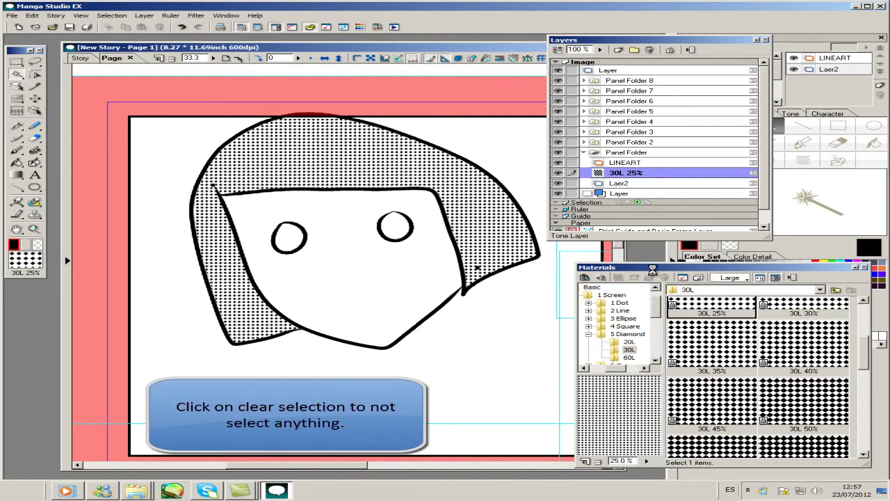
- Rename the hair's tone layer as SPECIAL LAYER
{"action": "key", "text": "ctrl+minus"}
{"action": "key", "text": "ctrl+minus"}
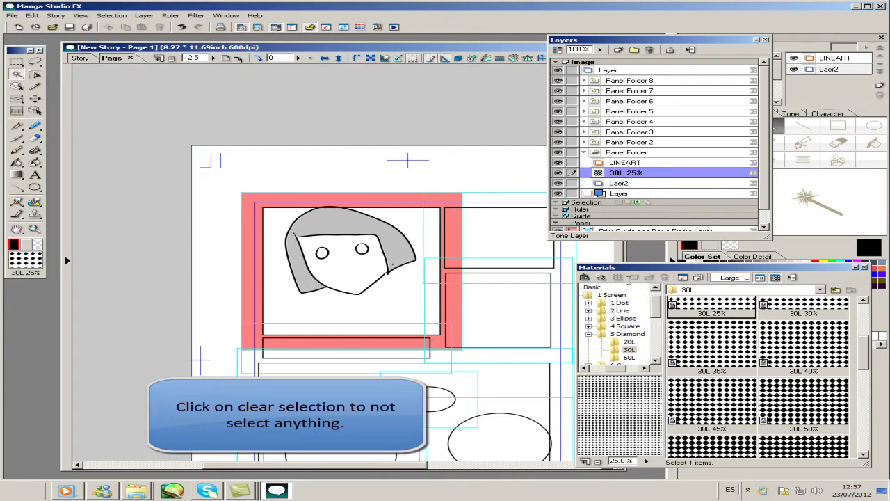
{"action": "key", "text": "ctrl+plus"}
{"action": "key", "text": "ctrl+plus"}
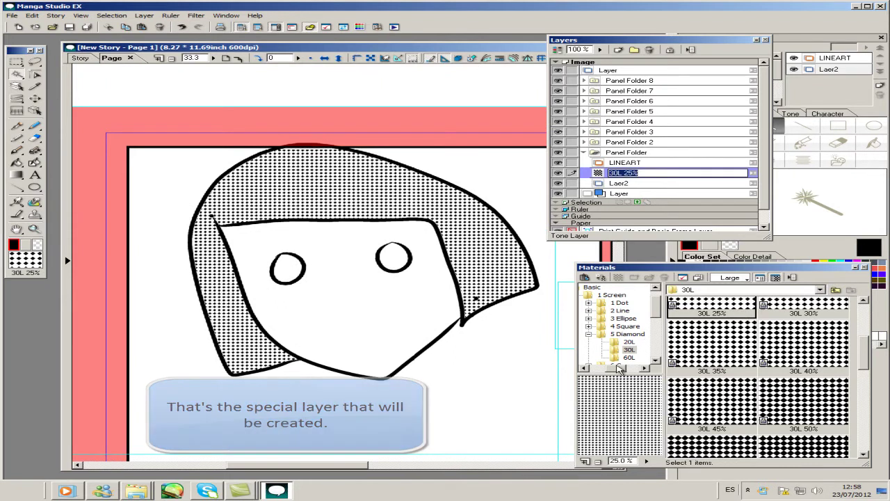
{"action": "type", "text": "EPE"}
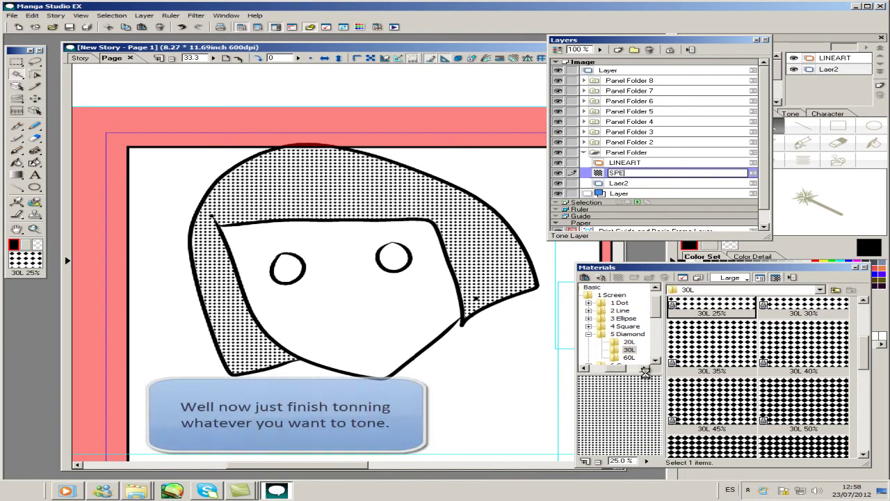
{"action": "type", "text": "CIAL LAYER"}
{"action": "key", "text": "Return"}
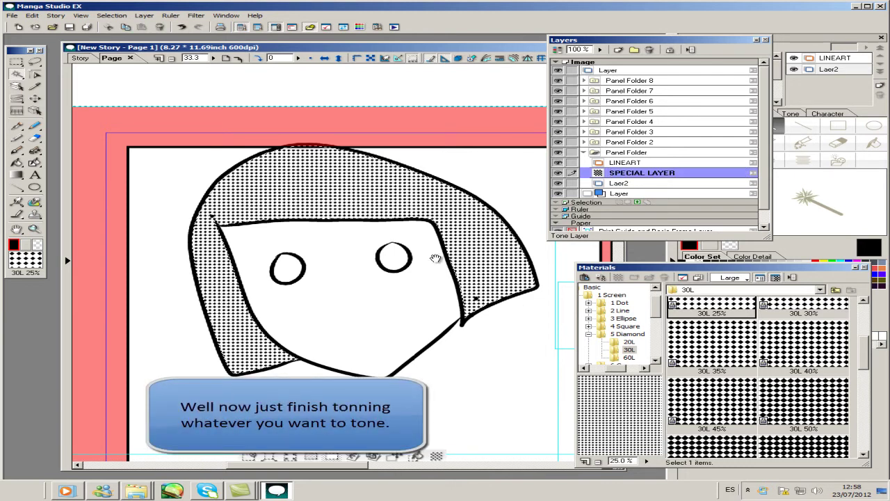
- Select the character's face area on the LINEART layer with the Magic Wand, leaving out the eyes
{"action": "left_click", "coordinate": [355, 260]}
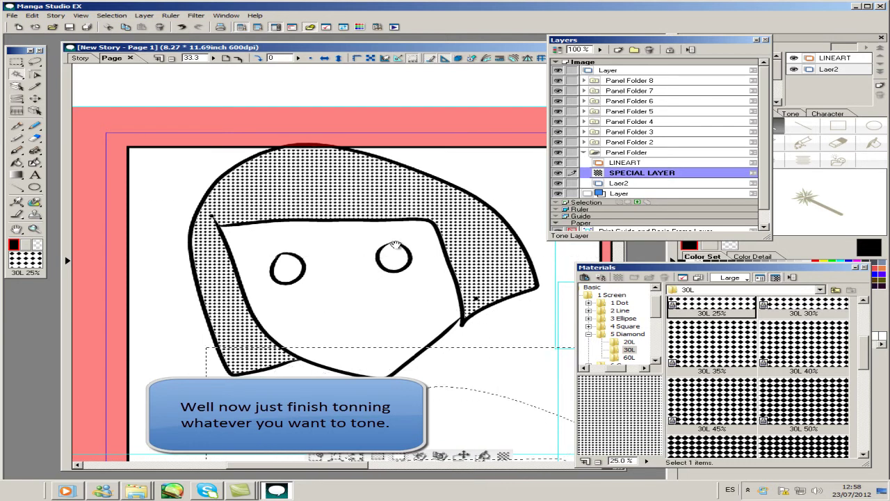
{"action": "left_click", "coordinate": [627, 162]}
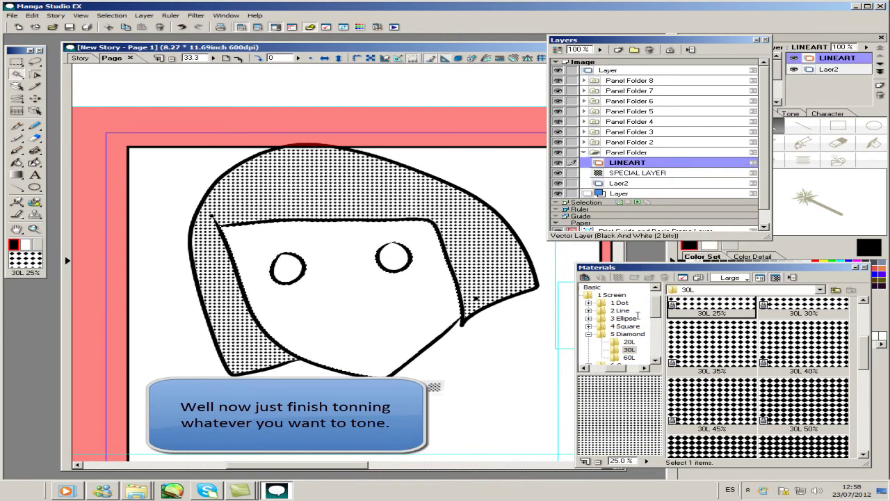
- Try the 60L 05% diamond tone on the selected face area, then undo it
{"action": "left_click", "coordinate": [651, 278]}
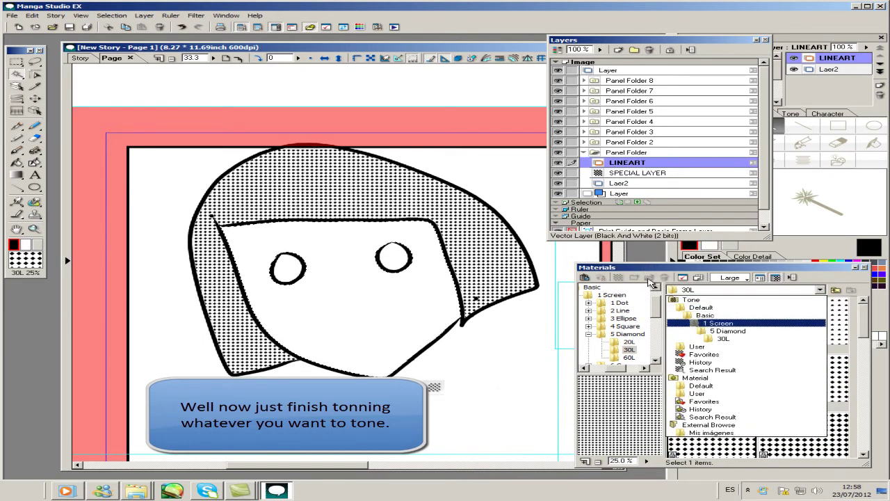
{"action": "left_click", "coordinate": [654, 289]}
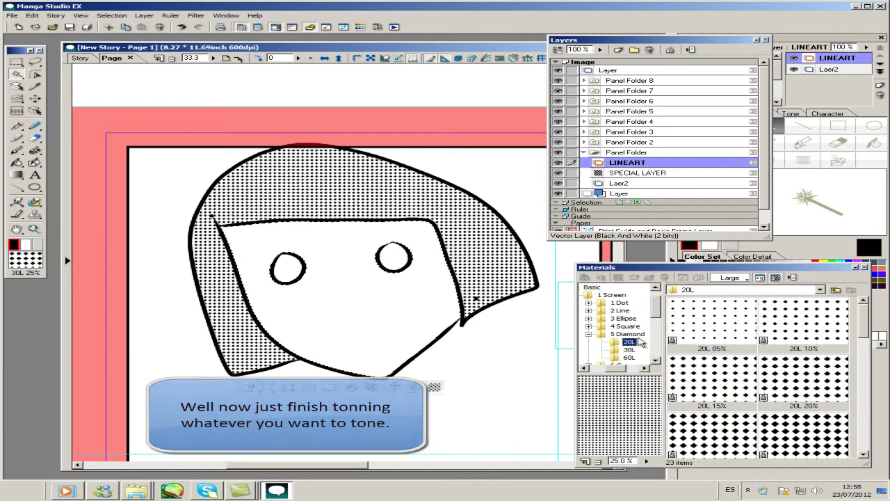
{"action": "left_click", "coordinate": [630, 357]}
{"action": "double_click", "coordinate": [669, 331]}
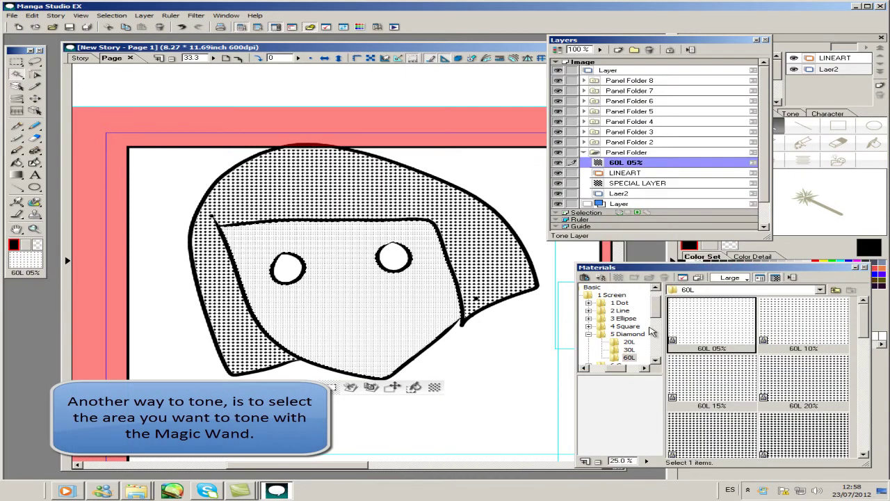
{"action": "key", "text": "ctrl+z"}
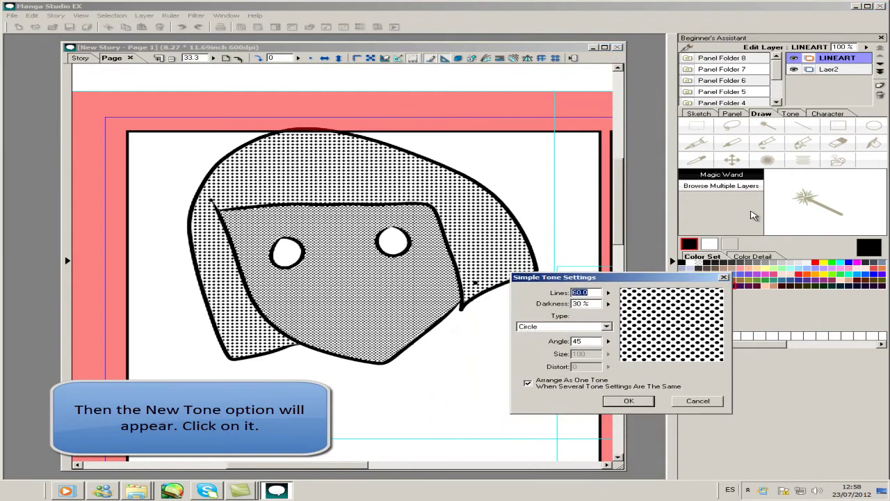
- Try a Lines value of 70 for the new circle tone on the face
{"action": "key", "text": "alt+Down"}
{"action": "key", "text": "Down"}
{"action": "key", "text": "Return"}
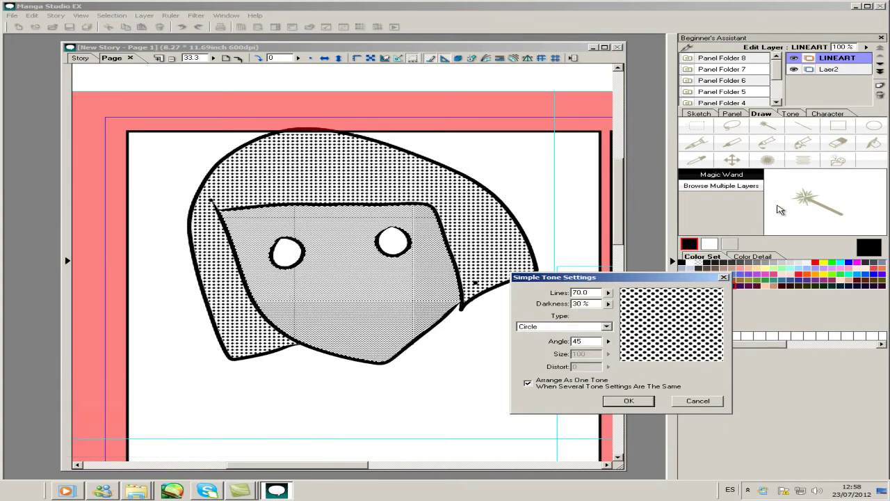
- Try out other Lines values for the face tone and set it back to 60
{"action": "key", "text": "alt+Down"}
{"action": "key", "text": "Up"}
{"action": "key", "text": "Up"}
{"action": "key", "text": "Up"}
{"action": "key", "text": "Up"}
{"action": "key", "text": "Up"}
{"action": "key", "text": "Up"}
{"action": "key", "text": "Up"}
{"action": "key", "text": "Return"}
{"action": "key", "text": "alt+Down"}
{"action": "key", "text": "Down"}
{"action": "key", "text": "Down"}
{"action": "key", "text": "Down"}
{"action": "key", "text": "Down"}
{"action": "key", "text": "Down"}
{"action": "key", "text": "Return"}
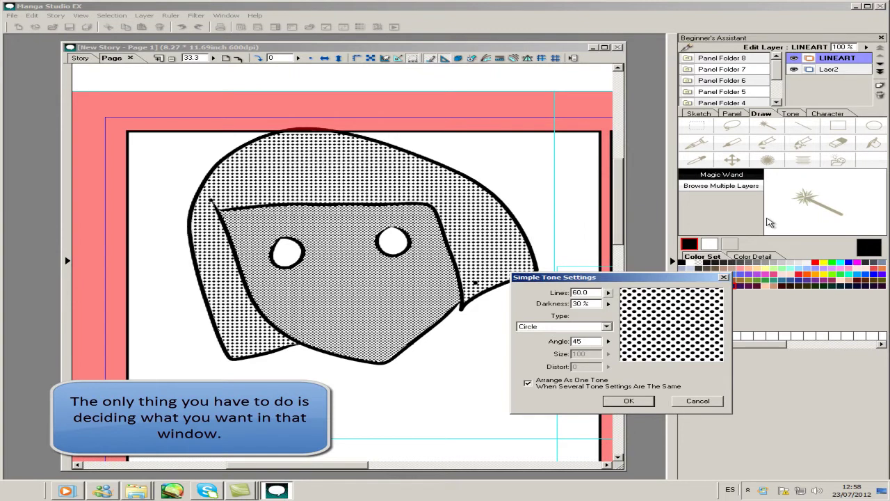
- Set the Lines value of the face tone to 65
{"action": "key", "text": "alt+Down"}
{"action": "key", "text": "Down"}
{"action": "key", "text": "Down"}
{"action": "key", "text": "Return"}
- Try out different Darkness values for the face tone and set it to 10%
{"action": "key", "text": "Tab"}
{"action": "key", "text": "alt+Down"}
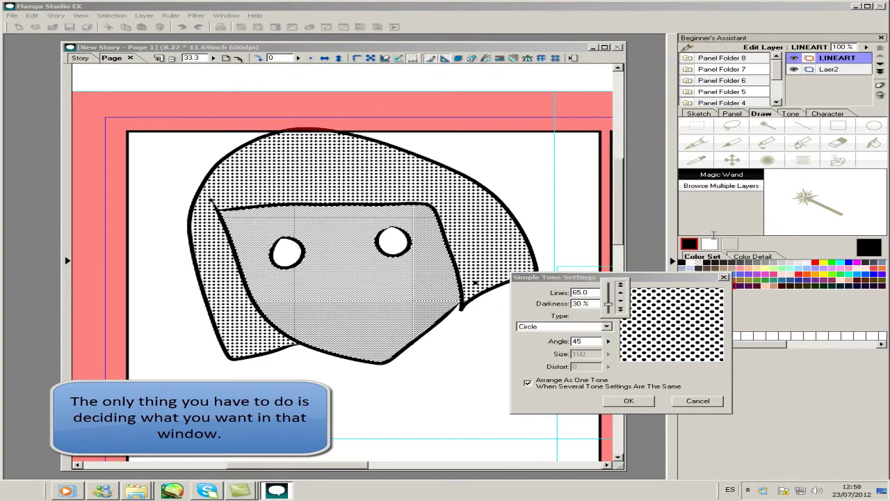
{"action": "key", "text": "Page_Up"}
{"action": "key", "text": "Page_Up"}
{"action": "key", "text": "Page_Up"}
{"action": "key", "text": "Page_Down"}
{"action": "key", "text": "Page_Down"}
{"action": "key", "text": "Page_Down"}
{"action": "key", "text": "Page_Down"}
{"action": "key", "text": "Page_Down"}
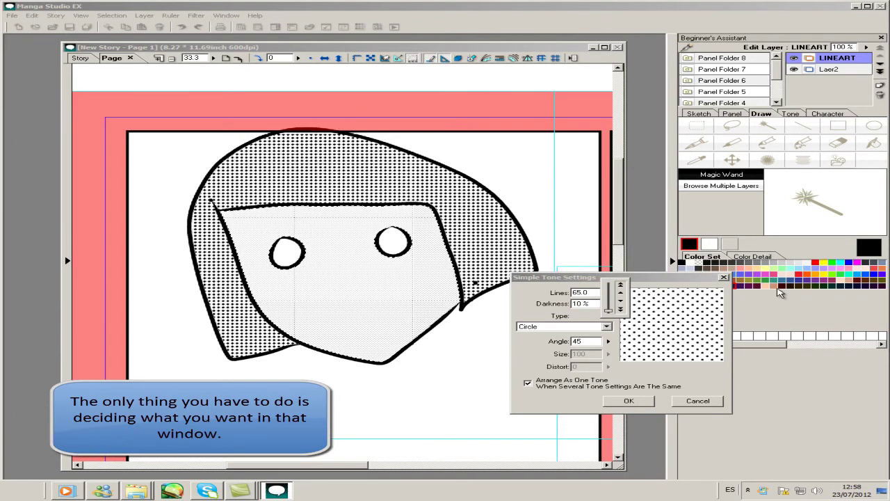
- Try out other Angle values for the circle tone on the face, such as 46
{"action": "key", "text": "Tab"}
{"action": "key", "text": "Tab"}
{"action": "key", "text": "alt+Down"}
{"action": "key", "text": "Up"}
{"action": "key", "text": "Up"}
{"action": "key", "text": "Up"}
{"action": "key", "text": "Up"}
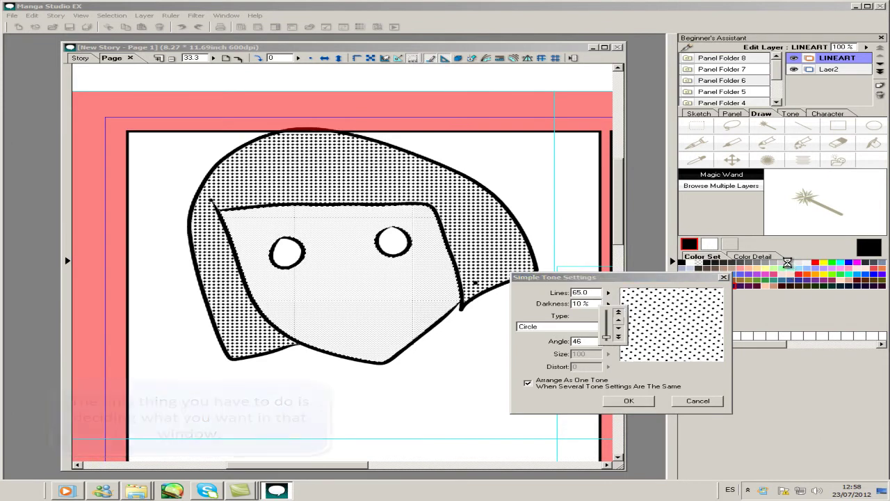
{"action": "key", "text": "Up"}
{"action": "key", "text": "Up"}
{"action": "key", "text": "Up"}
- Try out other tone types on the face, ending with Carrot
{"action": "key", "text": "shift+Tab"}
{"action": "key", "text": "alt+Down"}
{"action": "key", "text": "Down"}
{"action": "key", "text": "Down"}
{"action": "key", "text": "Down"}
{"action": "key", "text": "Down"}
{"action": "key", "text": "Down"}
{"action": "key", "text": "Down"}
{"action": "key", "text": "Down"}
{"action": "key", "text": "Down"}
{"action": "key", "text": "Down"}
{"action": "key", "text": "Down"}
{"action": "key", "text": "Down"}
{"action": "key", "text": "Up"}
{"action": "key", "text": "Return"}
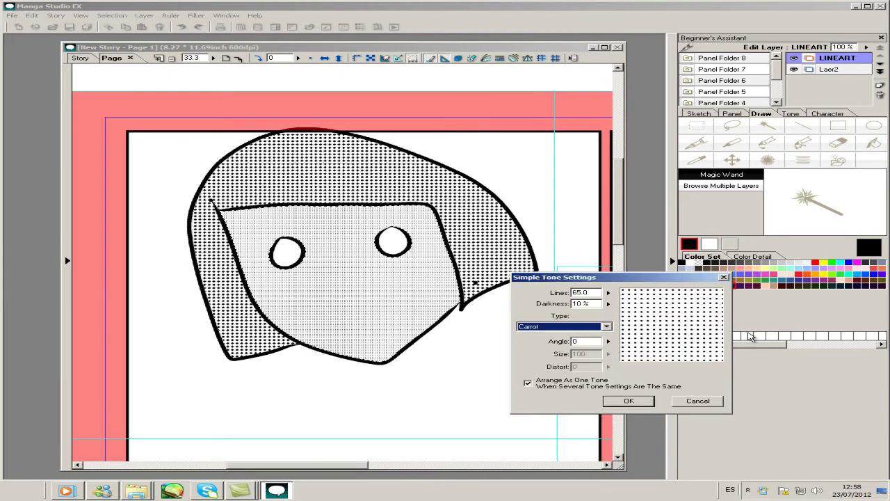
- Compare further tone types and set the face tone's type to Diamond
{"action": "key", "text": "alt+Down"}
{"action": "key", "text": "Home"}
{"action": "key", "text": "Down"}
{"action": "key", "text": "Down"}
{"action": "key", "text": "a"}
{"action": "key", "text": "c"}
{"action": "key", "text": "c"}
{"action": "key", "text": "Return"}
{"action": "key", "text": "alt+Down"}
{"action": "key", "text": "Home"}
{"action": "key", "text": "Down"}
{"action": "key", "text": "Down"}
{"action": "key", "text": "Down"}
{"action": "key", "text": "Up"}
{"action": "key", "text": "Return"}
- Try an Angle of 16 for the diamond tone, set it to 0 and apply the tone to the face
{"action": "key", "text": "Tab"}
{"action": "key", "text": "alt+Down"}
{"action": "type", "text": "16"}
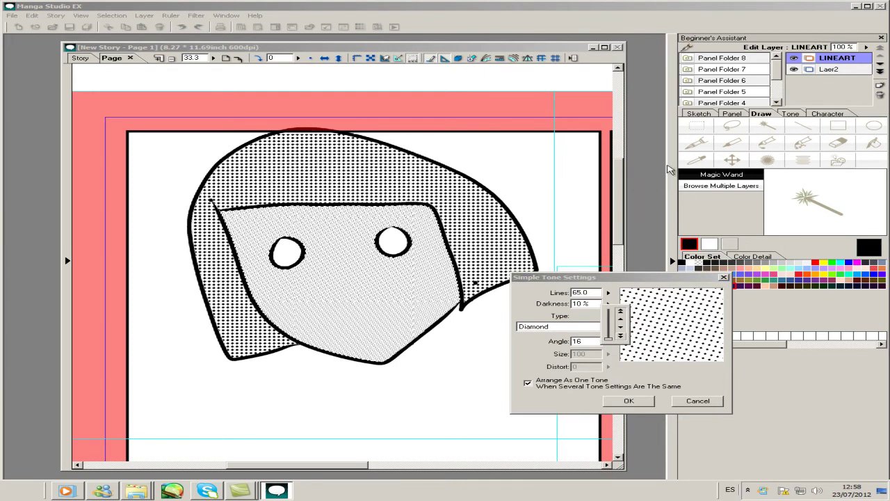
{"action": "key", "text": "BackSpace"}
{"action": "key", "text": "BackSpace"}
{"action": "type", "text": "0"}
{"action": "key", "text": "Return"}
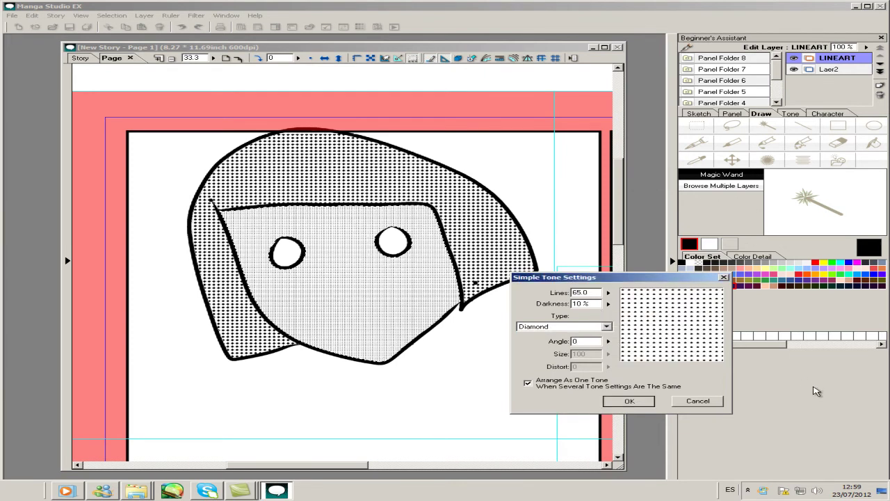
{"action": "key", "text": "Return"}
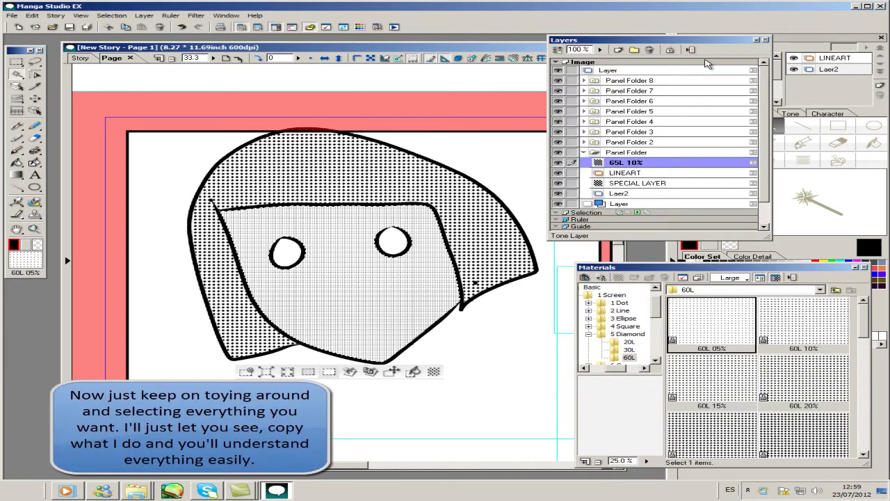
- Inspect the new diamond tone on the face up close
{"action": "key", "text": "ctrl+plus"}
{"action": "key", "text": "ctrl+plus"}
{"action": "key", "text": "ctrl+plus"}
{"action": "key", "text": "ctrl+minus"}
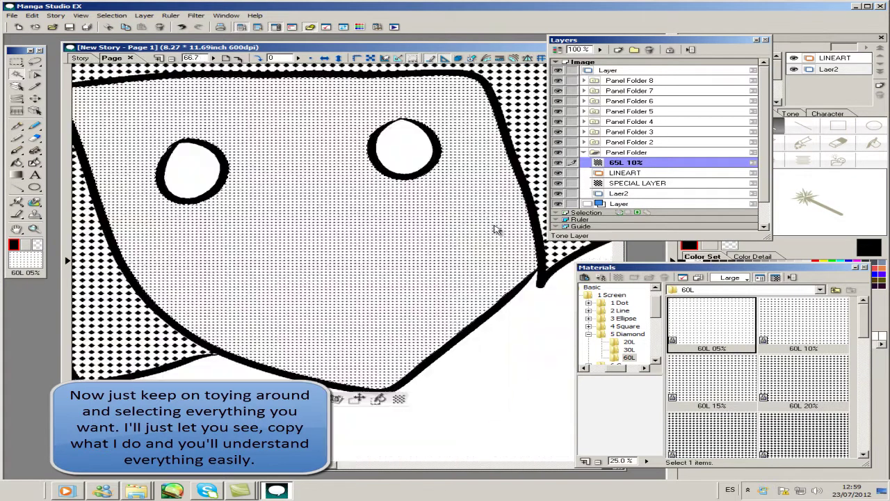
{"action": "key", "text": "ctrl+minus"}
{"action": "key", "text": "ctrl+minus"}
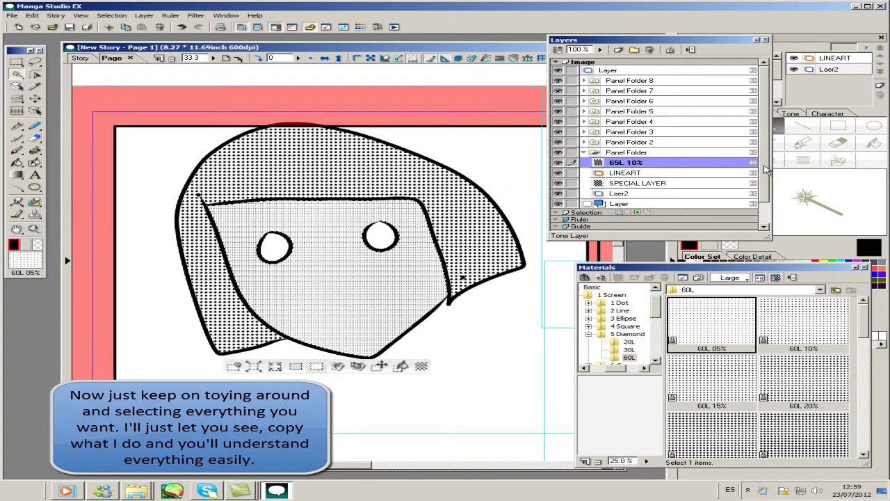
- Clear the face selection and select the area around the character on the LINEART layer with the Magic Wand
{"action": "key", "text": "Left"}
{"action": "key", "text": "Left"}
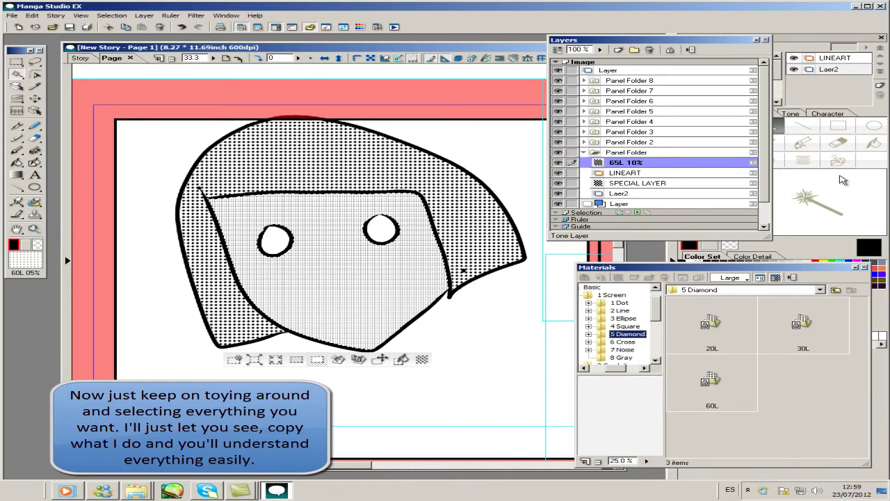
{"action": "key", "text": "m"}
{"action": "key", "text": "ctrl+d"}
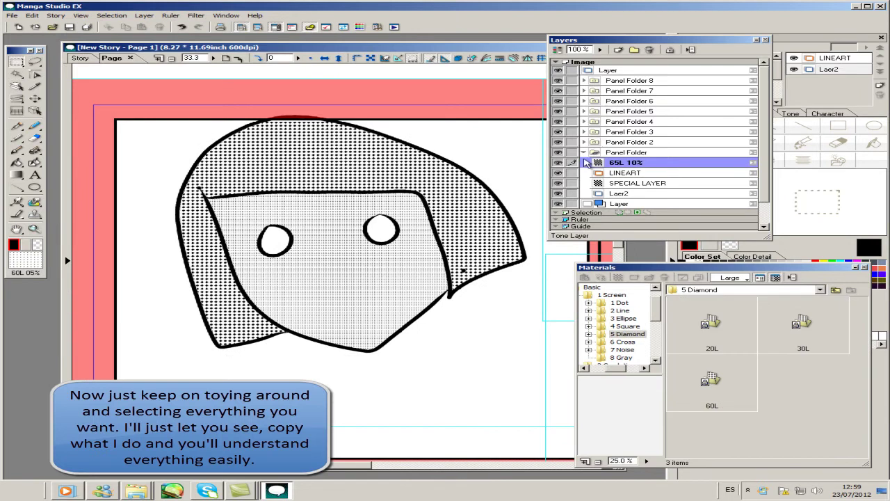
{"action": "key", "text": "w"}
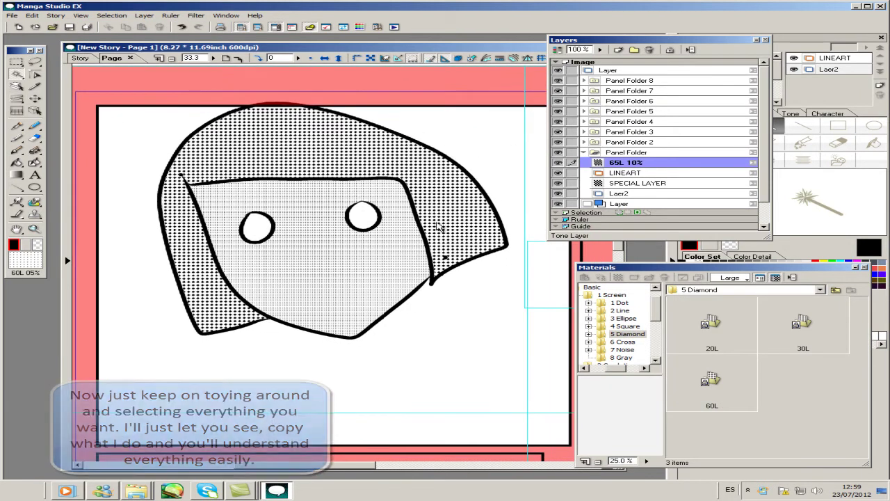
{"action": "key", "text": "alt+bracketleft"}
{"action": "left_click", "coordinate": [468, 301]}
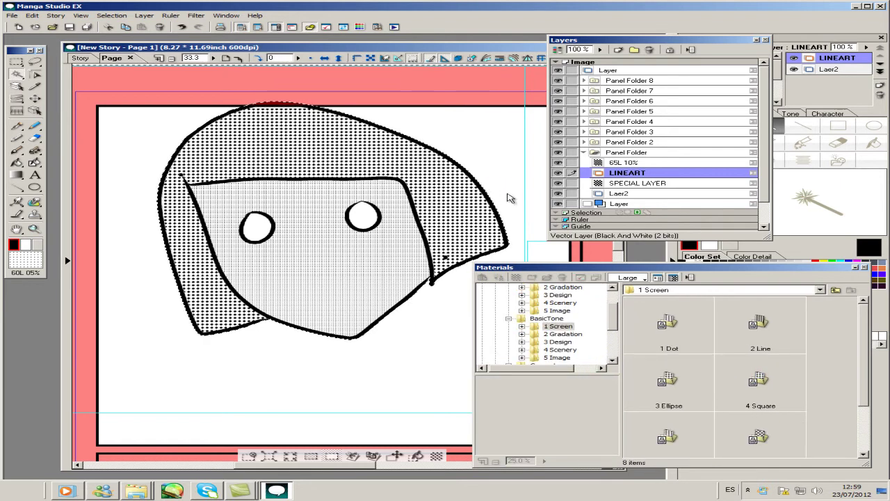
- Add the circular 20L 02cm gradation tone from the library's 1 Dot folder to the selected background
{"action": "key", "text": "Down"}
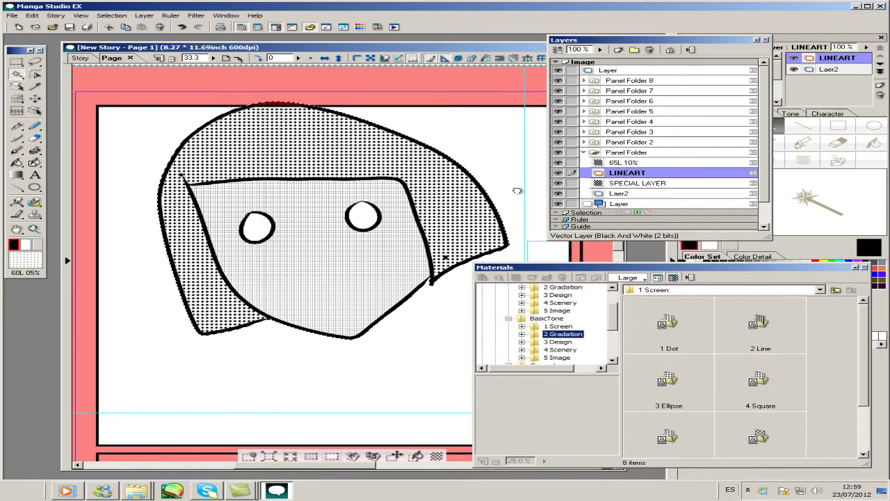
{"action": "key", "text": "Up"}
{"action": "key", "text": "Right"}
{"action": "key", "text": "Right"}
{"action": "key", "text": "Right"}
{"action": "key", "text": "Right"}
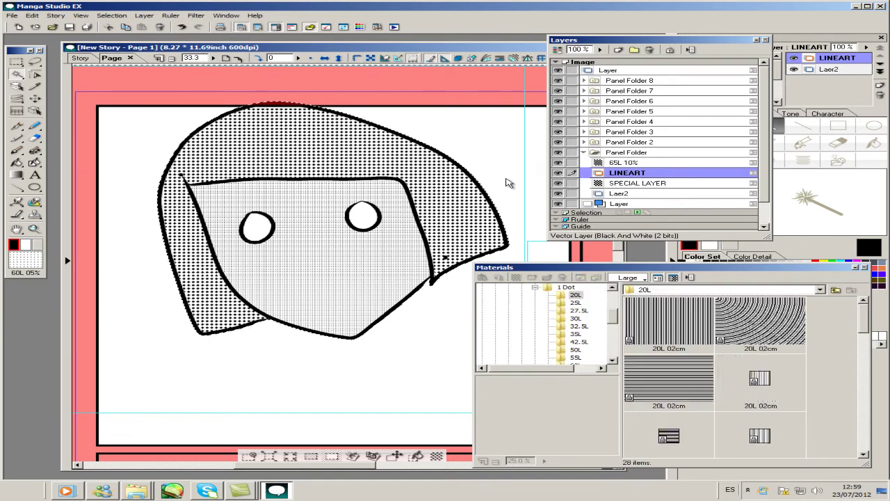
{"action": "key", "text": "Right"}
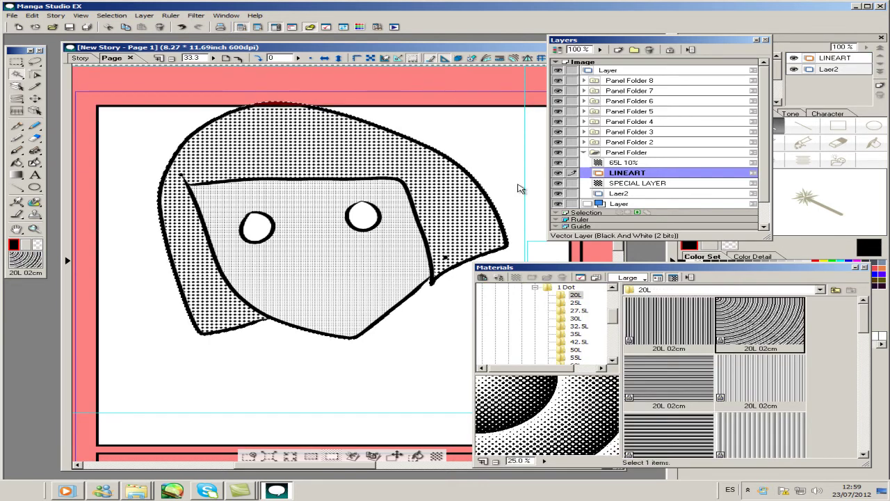
{"action": "key", "text": "Return"}
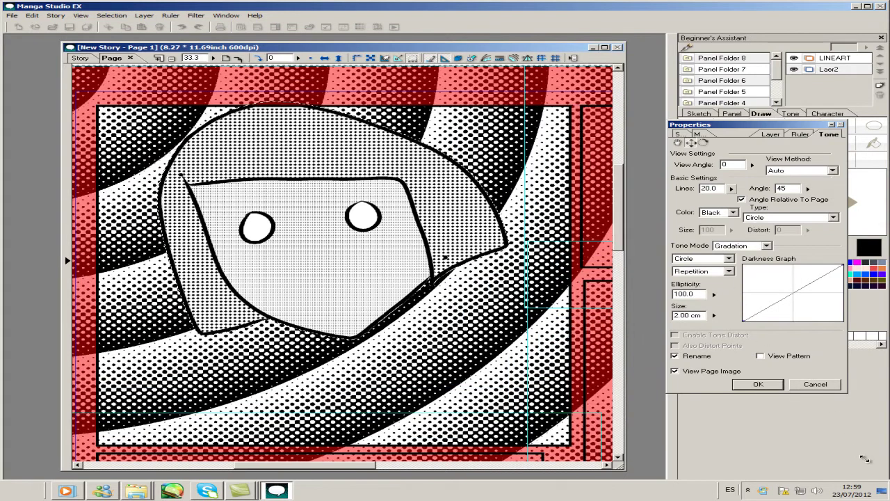
- Set the Lines value of the background gradation to 70
{"action": "key", "text": "alt+Down"}
{"action": "key", "text": "Down"}
{"action": "key", "text": "Down"}
{"action": "key", "text": "Down"}
{"action": "key", "text": "Down"}
{"action": "key", "text": "Down"}
{"action": "key", "text": "Down"}
{"action": "key", "text": "Down"}
{"action": "key", "text": "Return"}
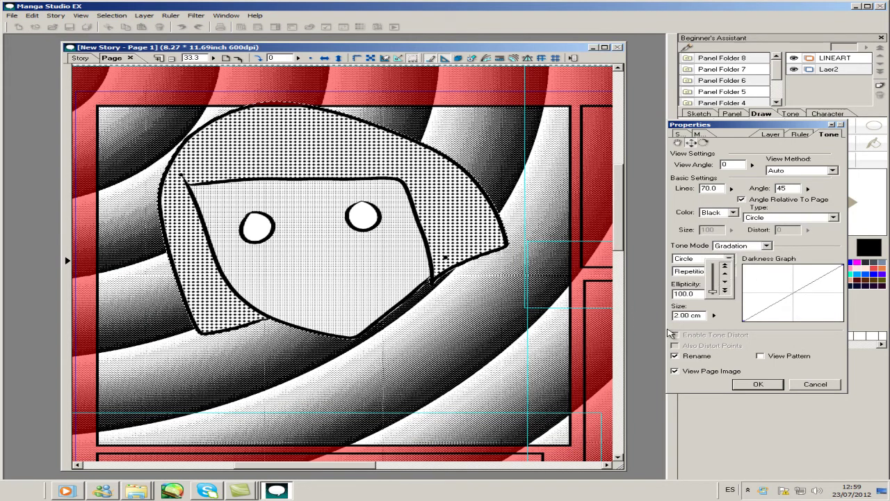
- Try Ellipticity values of 250 and 0.1 for the circular gradation and set it back to 100
{"action": "key", "text": "Down"}
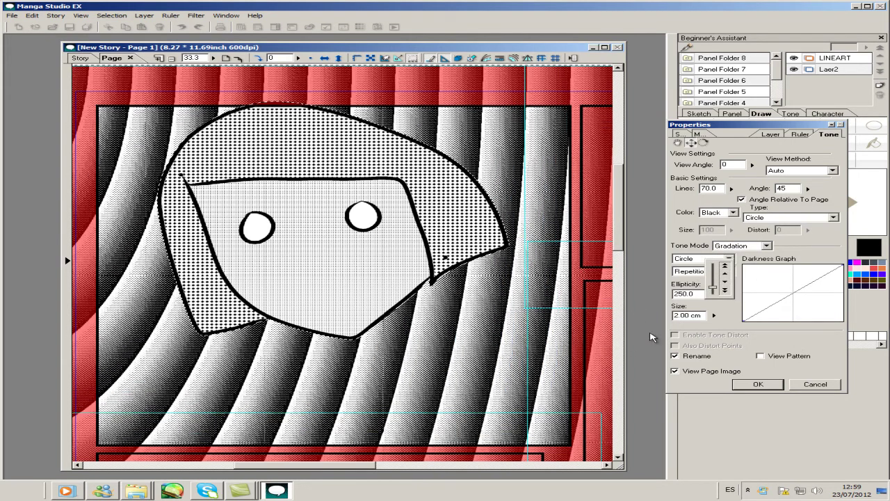
{"action": "key", "text": "Down"}
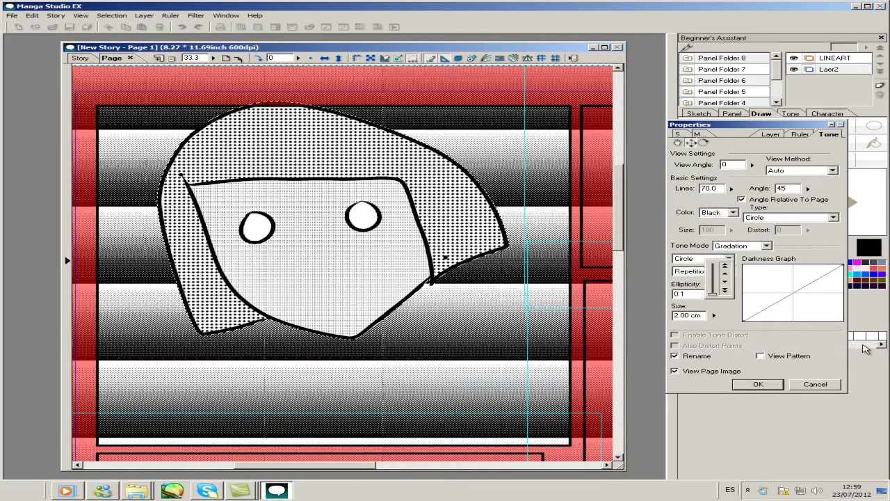
{"action": "key", "text": "Up"}
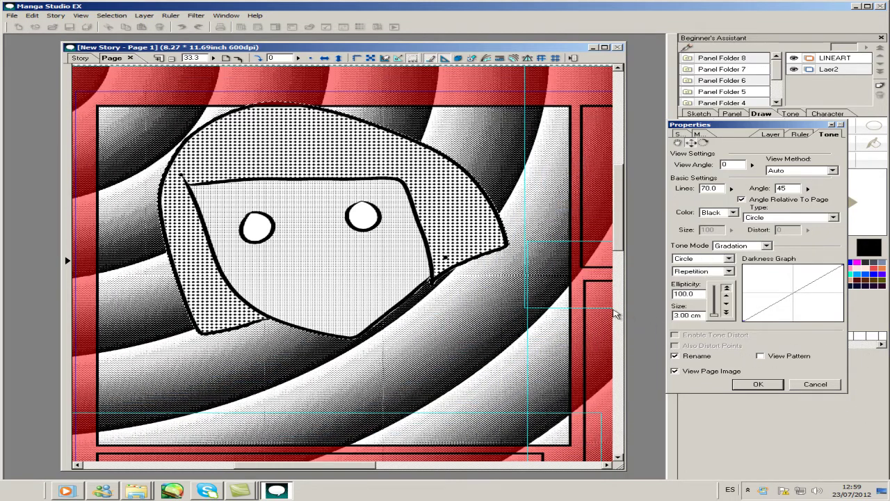
- Try larger sizes for the circular gradation, up to 10 cm
{"action": "key", "text": "Up"}
{"action": "key", "text": "Up"}
{"action": "key", "text": "Up"}
{"action": "key", "text": "Up"}
{"action": "key", "text": "Up"}
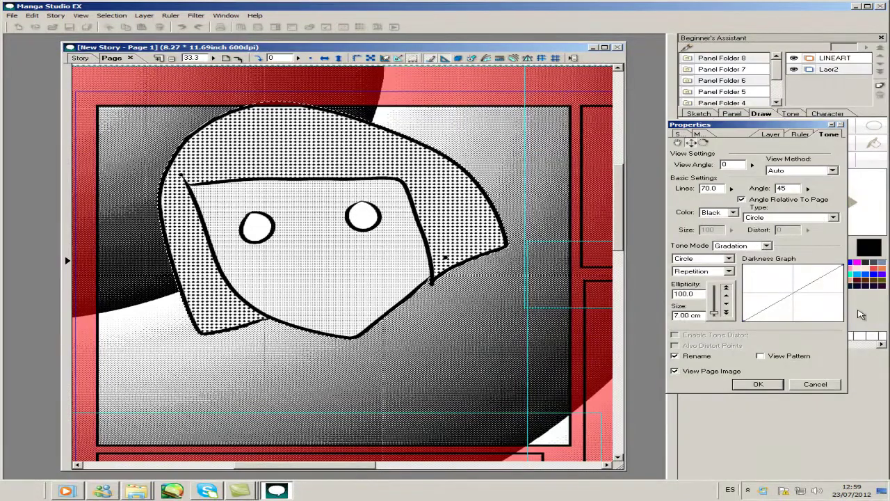
{"action": "key", "text": "Up"}
{"action": "key", "text": "Up"}
{"action": "key", "text": "Up"}
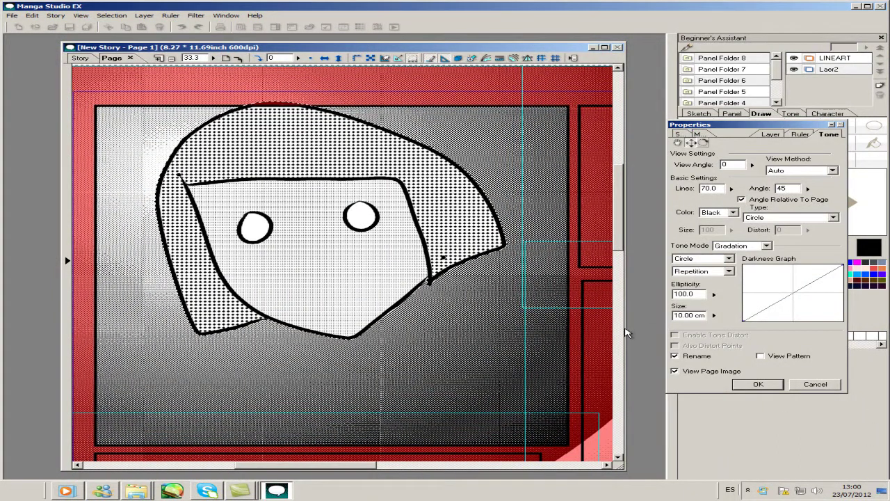
- Try a View Angle of 2 for the background gradation
{"action": "type", "text": "9"}
{"action": "key", "text": "BackSpace"}
{"action": "type", "text": "2"}
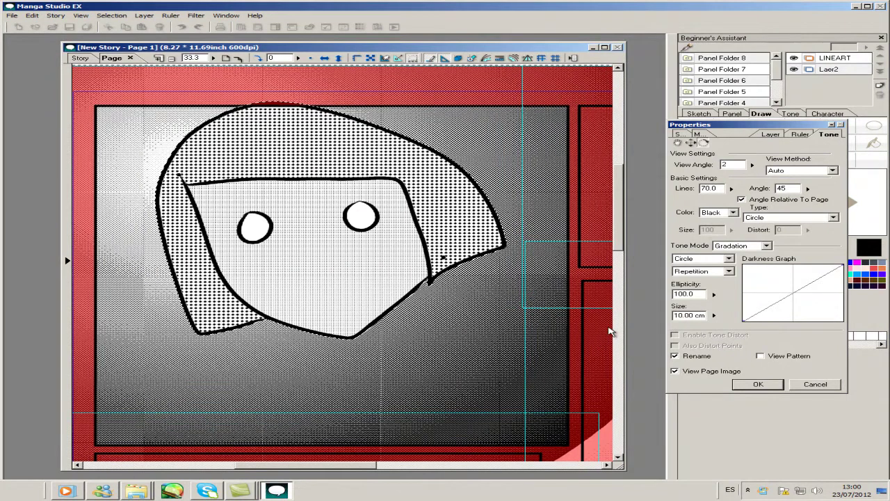
- Try the Line shape for the background gradation and switch it back to Circle
{"action": "key", "text": "alt+Down"}
{"action": "key", "text": "Down"}
{"action": "key", "text": "Return"}
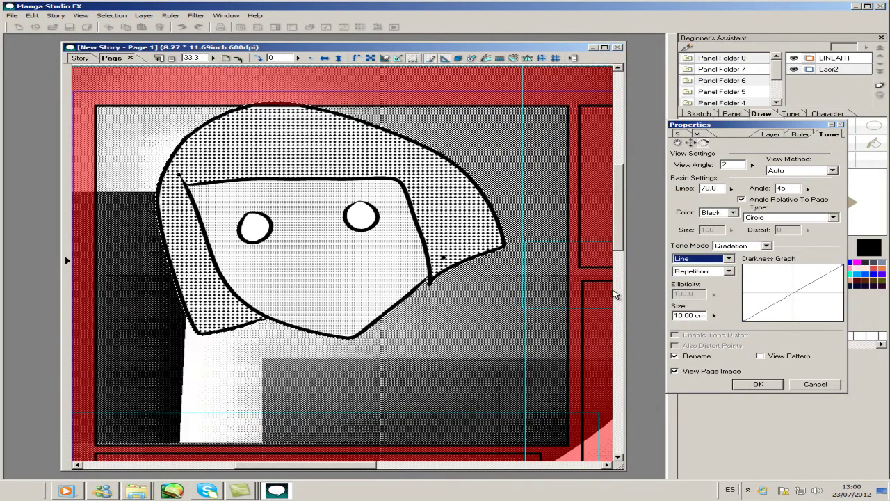
{"action": "key", "text": "alt+Down"}
{"action": "key", "text": "Up"}
{"action": "key", "text": "Return"}
- Try the Loop and None repeat options for the circular gradation and set it back to Repetition
{"action": "key", "text": "Tab"}
{"action": "key", "text": "alt+Down"}
{"action": "key", "text": "Down"}
{"action": "key", "text": "Return"}
{"action": "key", "text": "alt+Down"}
{"action": "key", "text": "Down"}
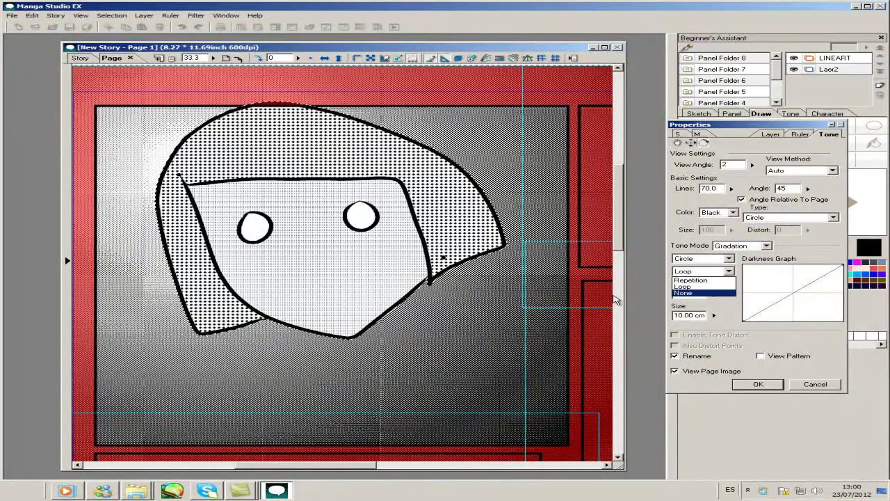
{"action": "key", "text": "Return"}
{"action": "key", "text": "alt+Down"}
{"action": "key", "text": "Down"}
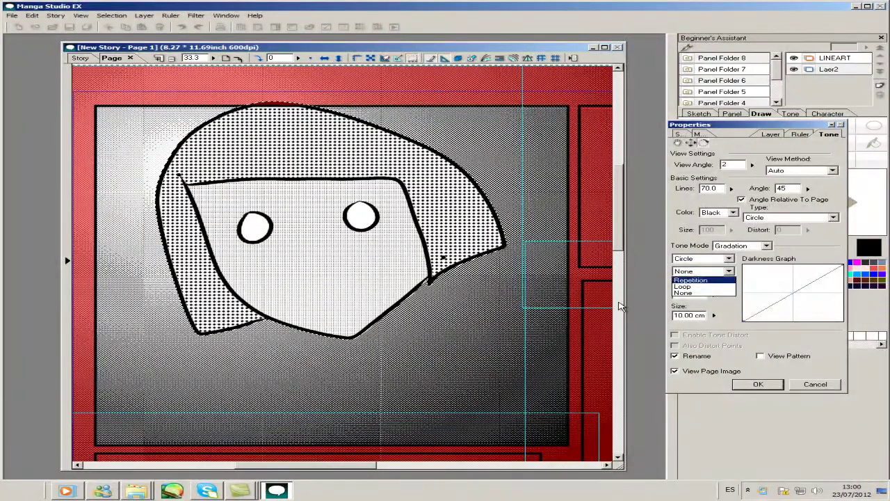
{"action": "key", "text": "Return"}
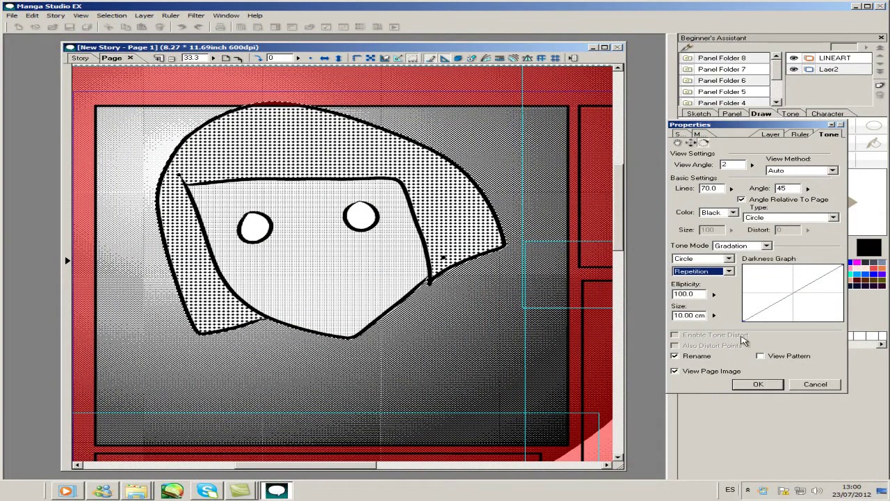
- Set the size of the background gradation to 5 cm
{"action": "left_click", "coordinate": [713, 294]}
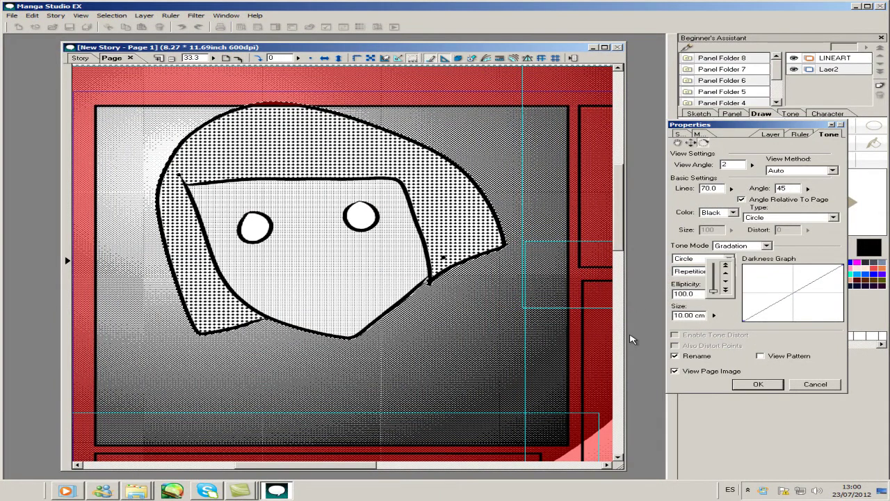
{"action": "left_click", "coordinate": [713, 315]}
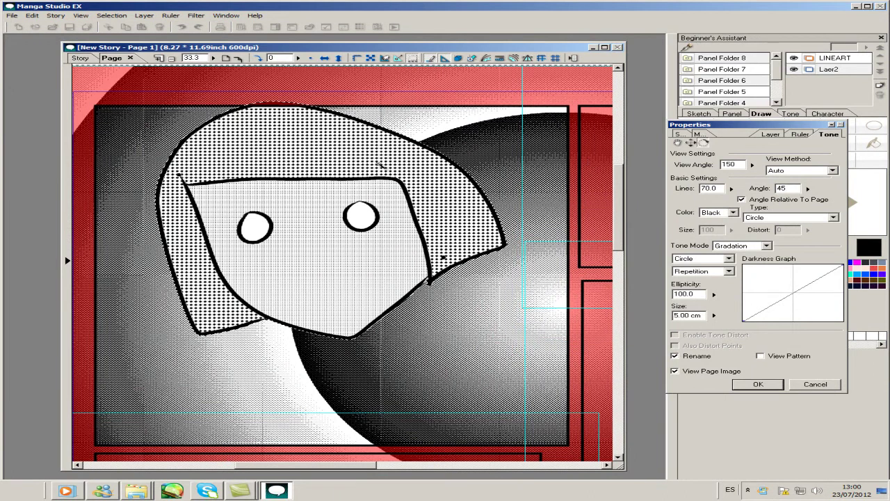
- Set the gradation's repeat option to None and place it centred behind the character at a View Angle of 77
{"action": "key", "text": "Down"}
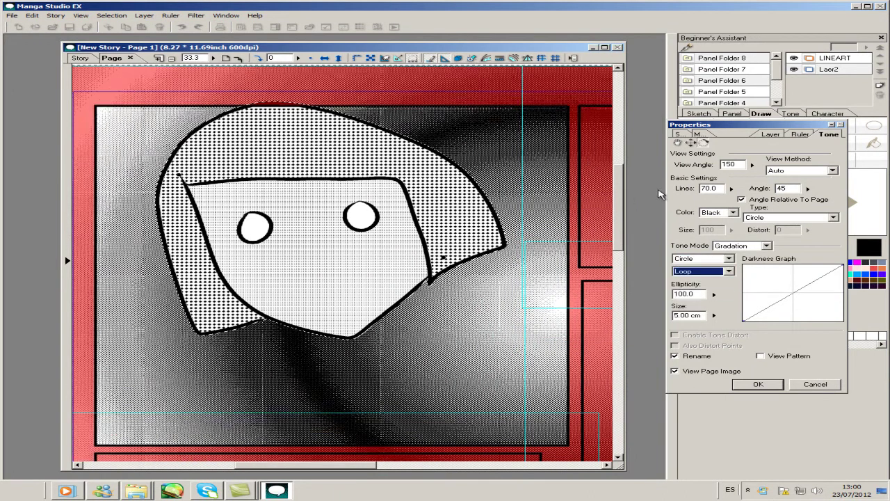
{"action": "key", "text": "Down"}
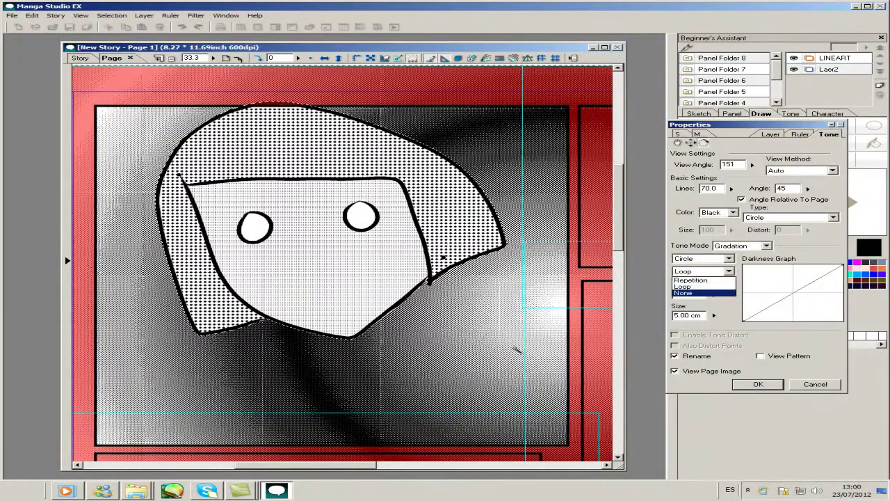
{"action": "key", "text": "Return"}
{"action": "left_click_drag", "start_coordinate": [540, 357], "coordinate": [445, 177]}
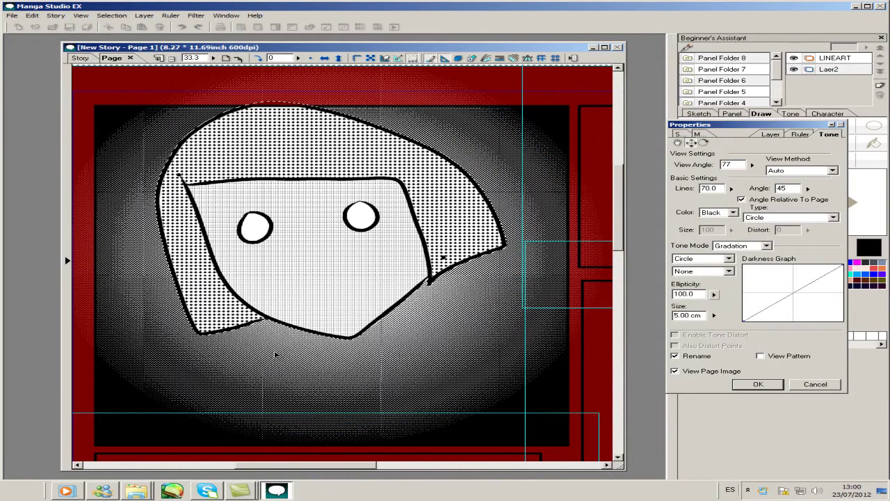
{"action": "key", "text": "Return"}
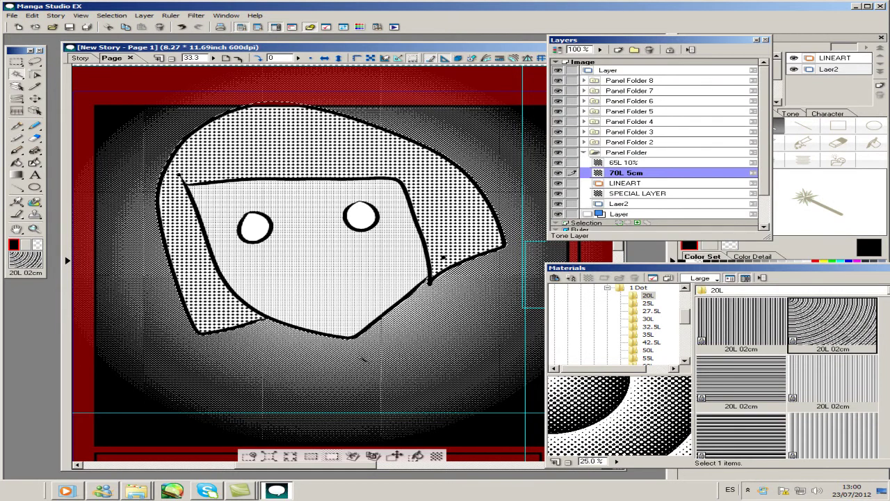
- Delete the 70L 5cm gradation tone layer behind the character
{"action": "key", "text": "Delete"}
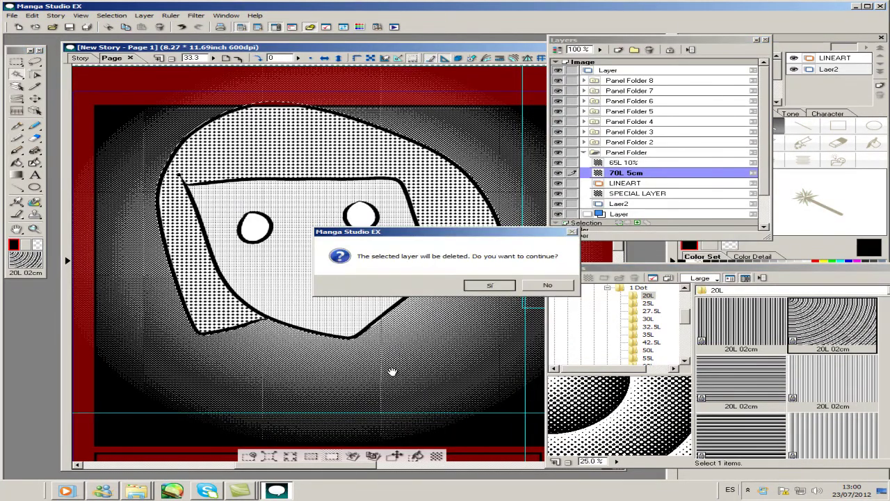
{"action": "key", "text": "Return"}
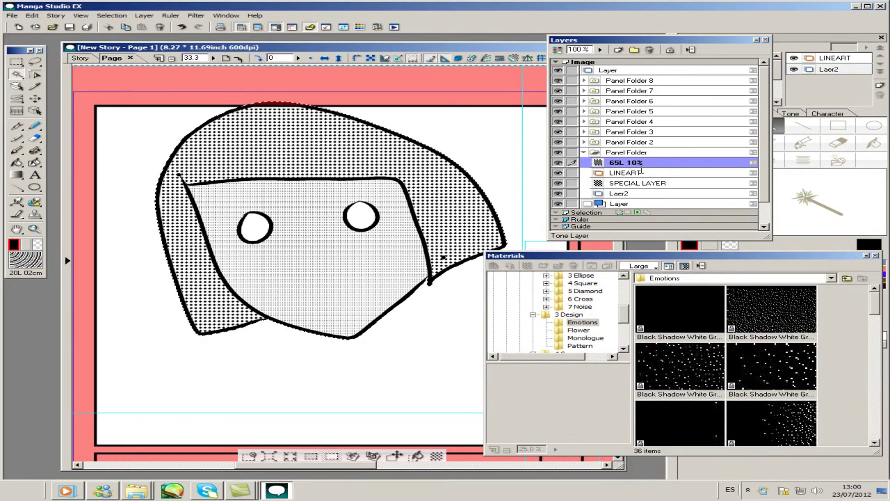
- Try the Bubble Black Dots tone from the Emotions folder as the background at a Used Scale of 290.0, and delete its layer
{"action": "scroll", "coordinate": [727, 366], "scroll_direction": "down", "scroll_amount": 2}
{"action": "left_click", "coordinate": [680, 307]}
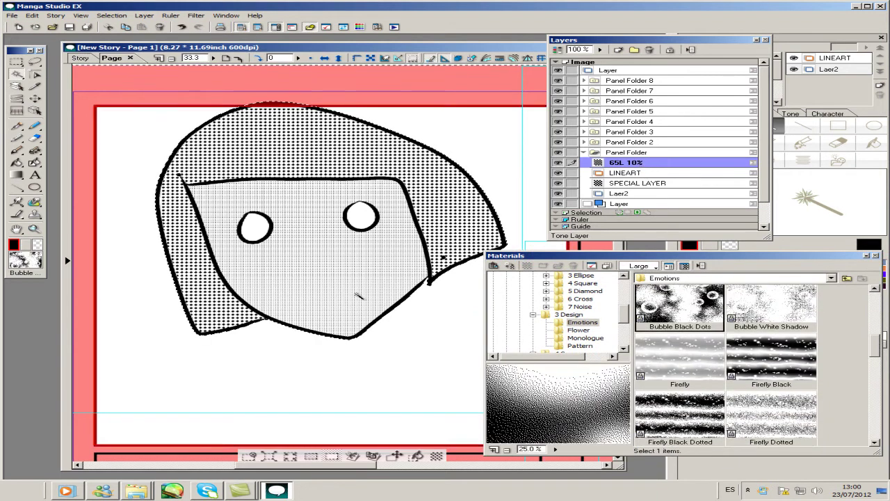
{"action": "left_click_drag", "start_coordinate": [680, 306], "coordinate": [428, 306]}
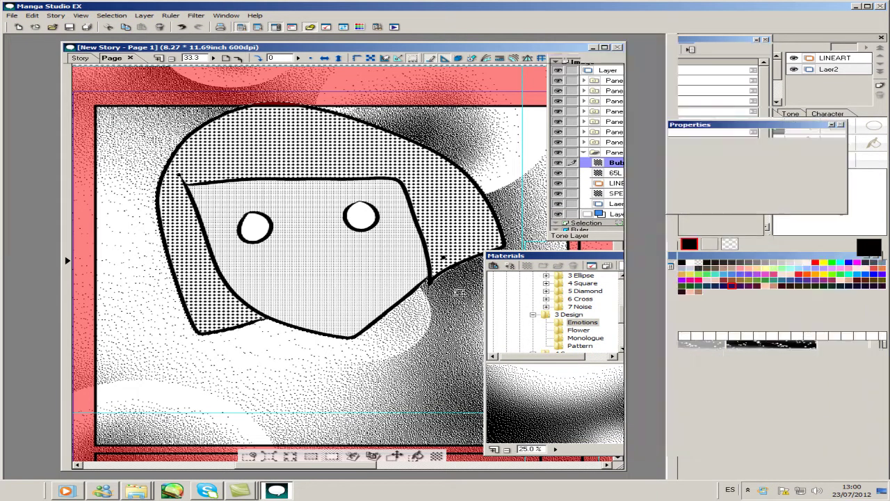
{"action": "left_click_drag", "start_coordinate": [754, 188], "coordinate": [745, 317]}
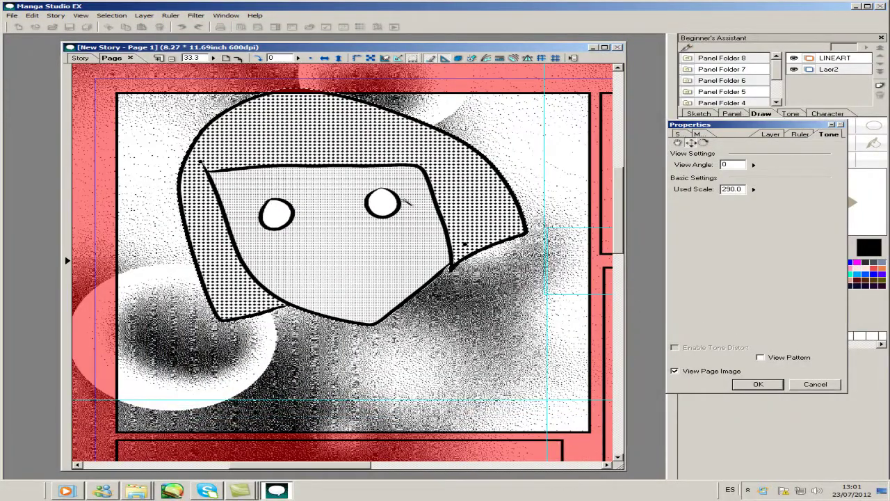
{"action": "key", "text": "Return"}
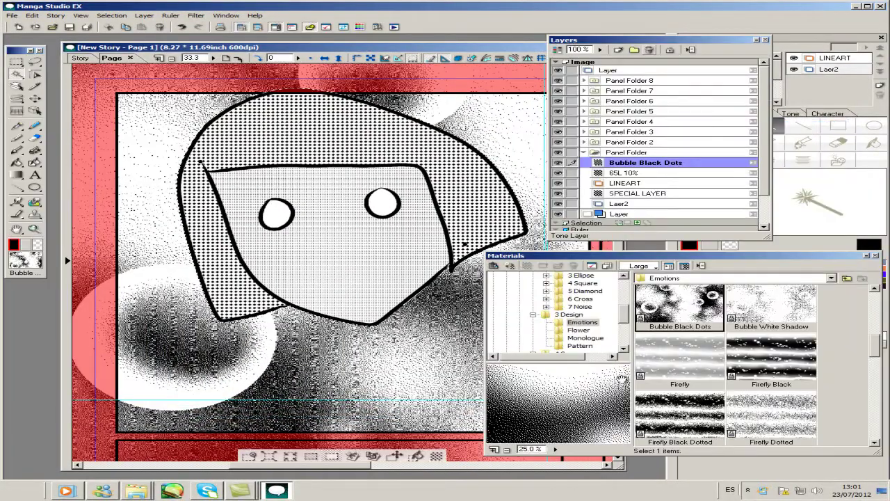
{"action": "key", "text": "Delete"}
{"action": "key", "text": "Return"}
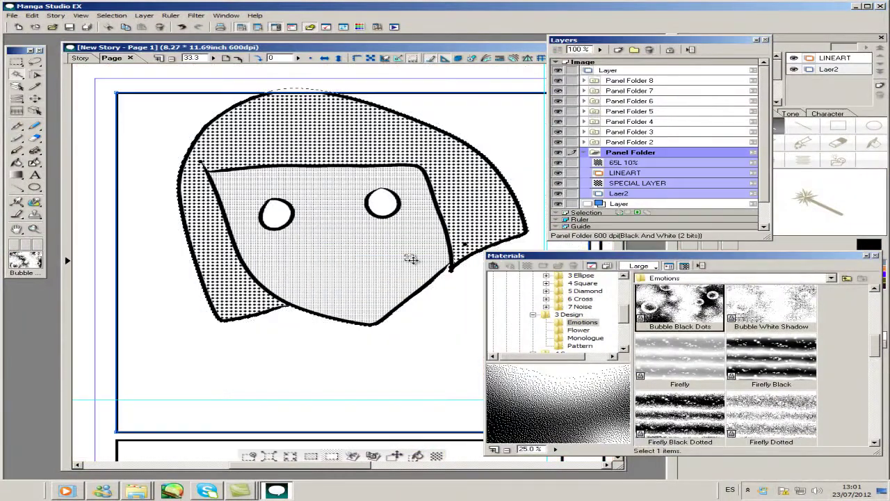
- Browse the tones in the Emotions, Flower and Monologue folders of the 3 Design library
{"action": "scroll", "coordinate": [445, 369], "scroll_direction": "down", "scroll_amount": 5}
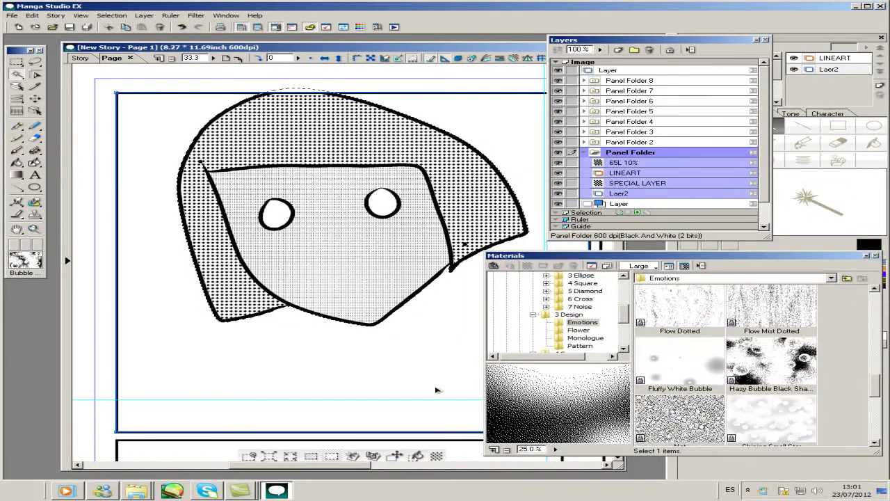
{"action": "scroll", "coordinate": [436, 390], "scroll_direction": "down", "scroll_amount": 5}
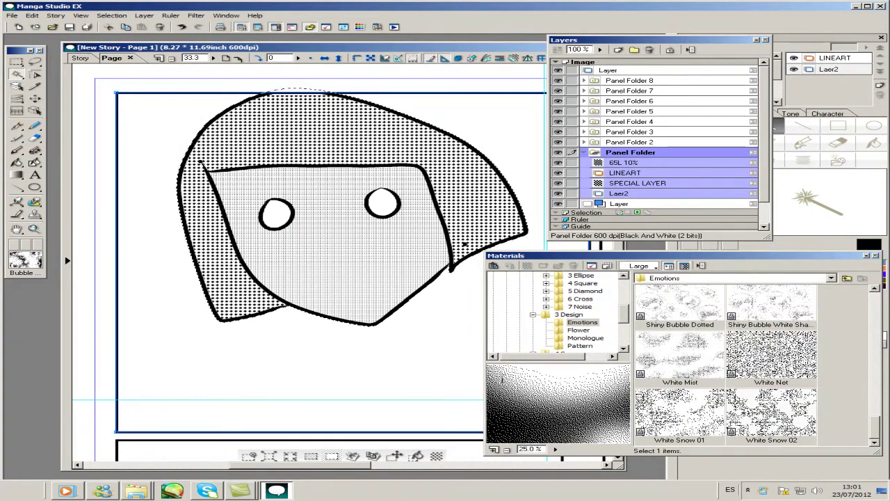
{"action": "left_click", "coordinate": [579, 329]}
{"action": "scroll", "coordinate": [539, 352], "scroll_direction": "down", "scroll_amount": 1}
{"action": "left_click", "coordinate": [587, 314]}
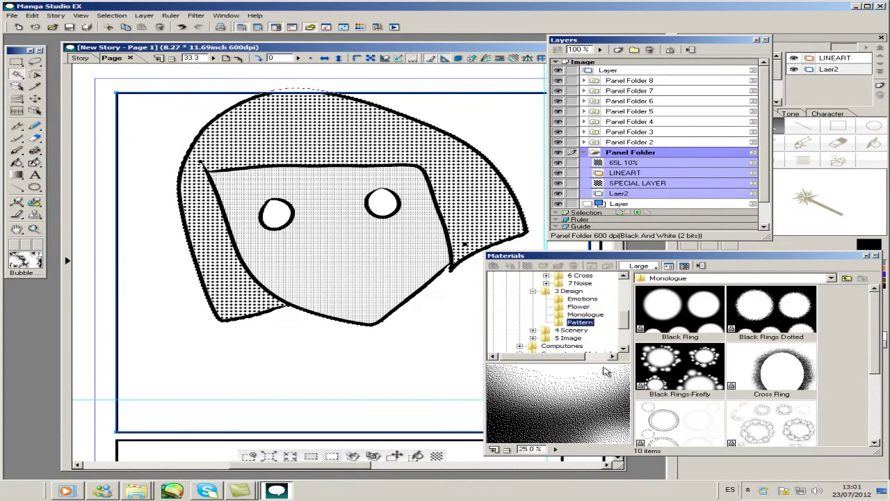
- Try the Pop Tile tone from the Pattern folder as the panel's background and delete its layer
{"action": "left_click", "coordinate": [603, 322]}
{"action": "scroll", "coordinate": [606, 321], "scroll_direction": "down", "scroll_amount": 2}
{"action": "scroll", "coordinate": [605, 321], "scroll_direction": "down", "scroll_amount": 6}
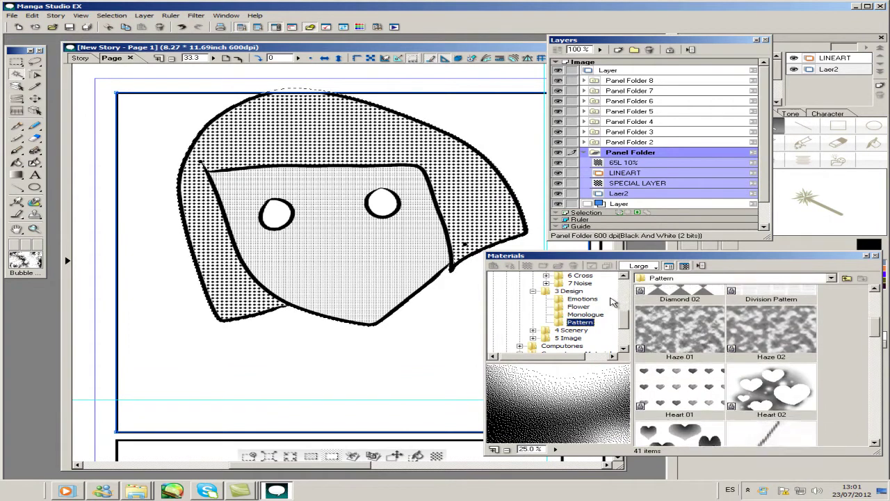
{"action": "scroll", "coordinate": [608, 355], "scroll_direction": "down", "scroll_amount": 3}
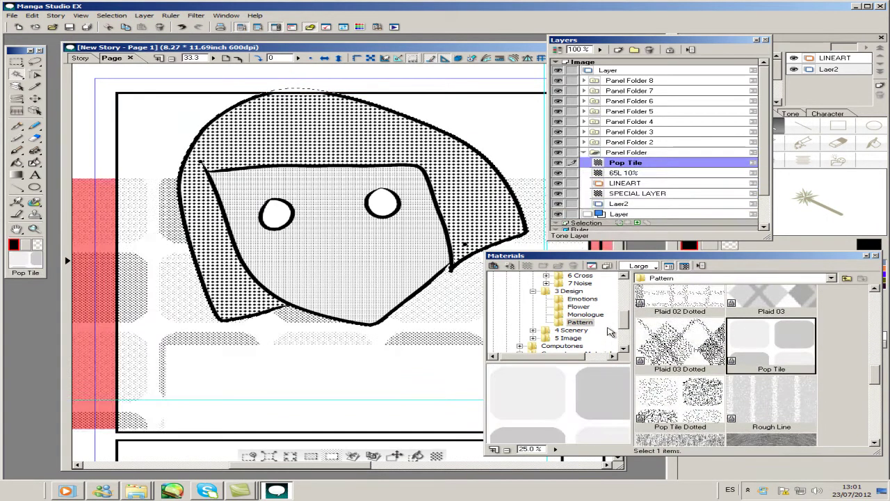
{"action": "key", "text": "Delete"}
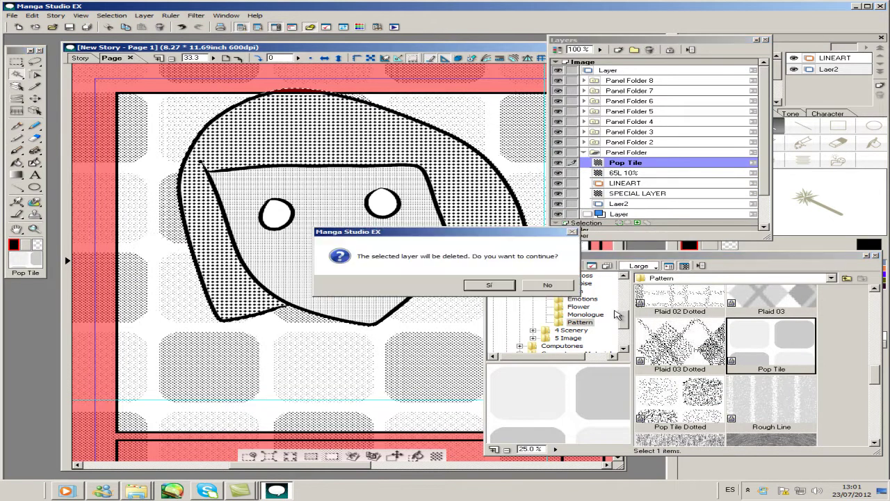
{"action": "key", "text": "Return"}
- Try the lk08 lake surface 02 tone from the Lake and River scenery folder as the panel's background and remove it
{"action": "key", "text": "Down"}
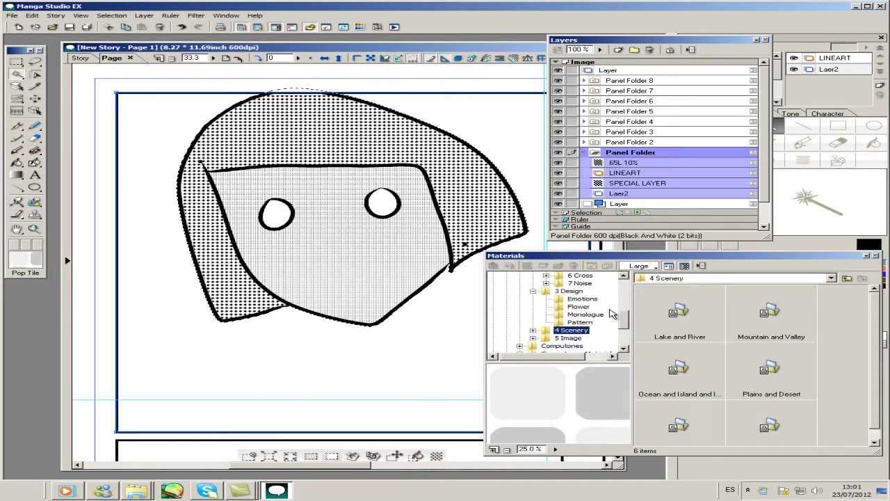
{"action": "key", "text": "Right"}
{"action": "key", "text": "Down"}
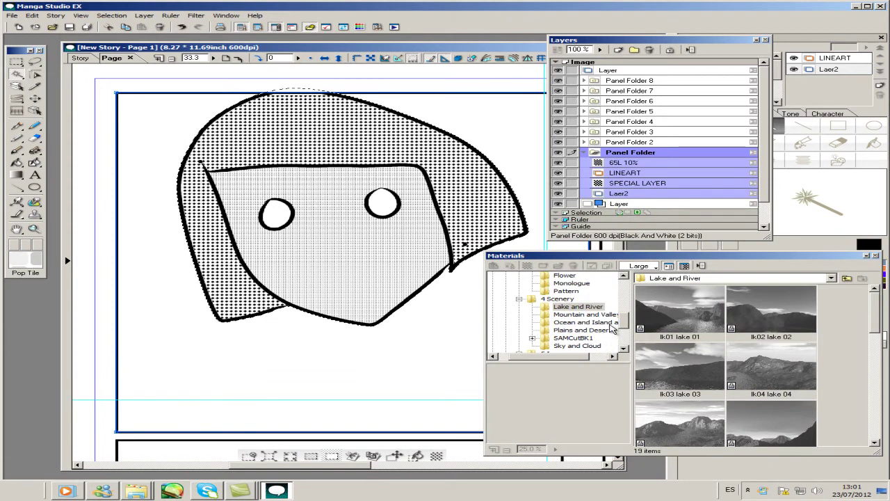
{"action": "key", "text": "Tab"}
{"action": "key", "text": "Down"}
{"action": "key", "text": "Down"}
{"action": "key", "text": "Down"}
{"action": "key", "text": "Right"}
{"action": "key", "text": "Return"}
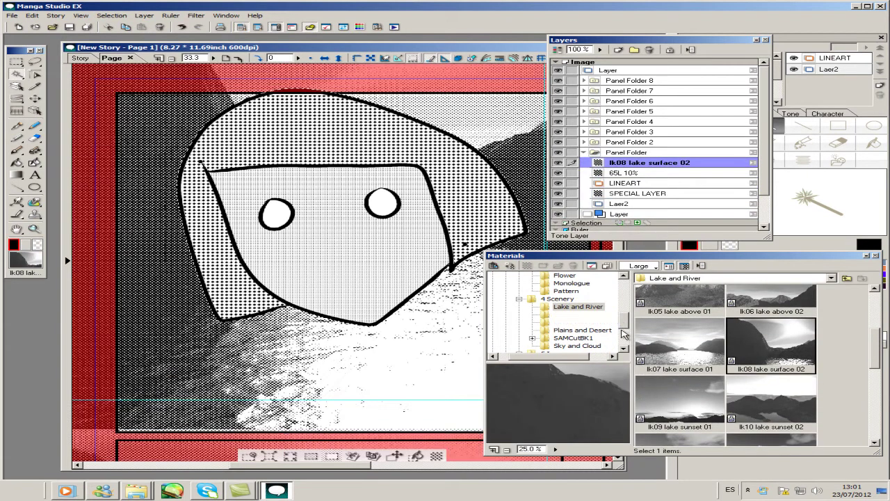
{"action": "key", "text": "ctrl+minus"}
{"action": "key", "text": "ctrl+minus"}
{"action": "key", "text": "ctrl+minus"}
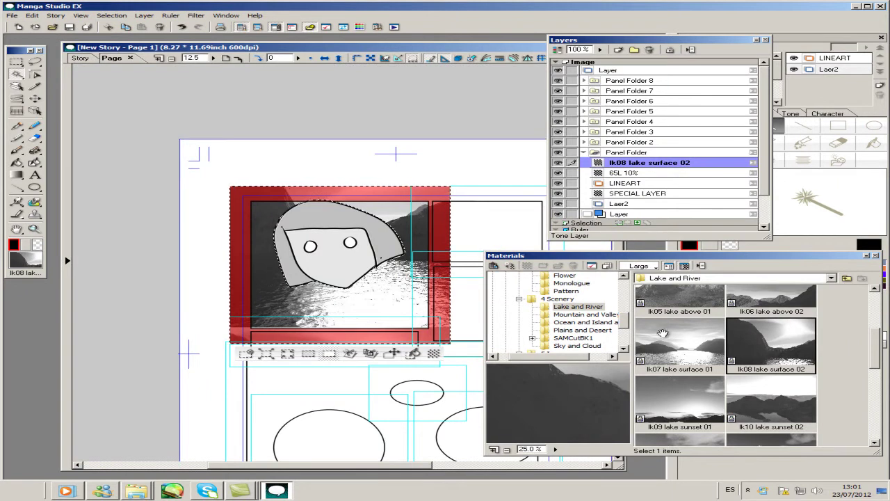
{"action": "key", "text": "ctrl+z"}
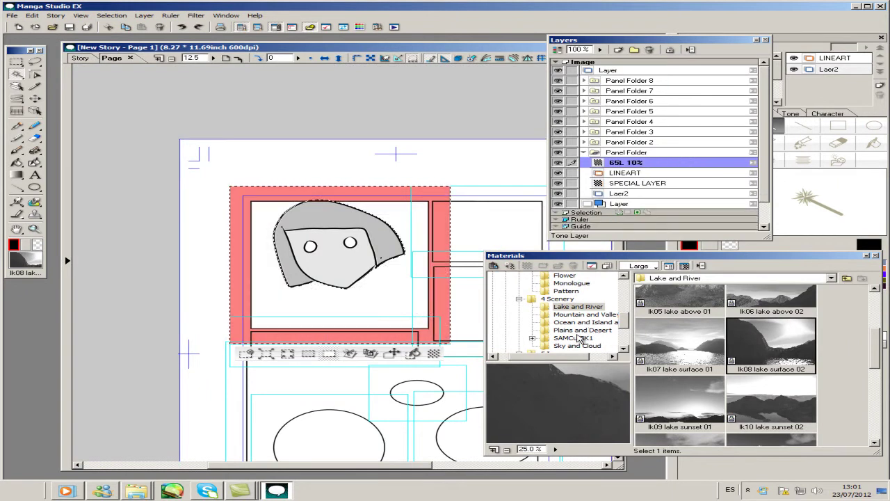
{"action": "scroll", "coordinate": [561, 351], "scroll_direction": "down", "scroll_amount": 5}
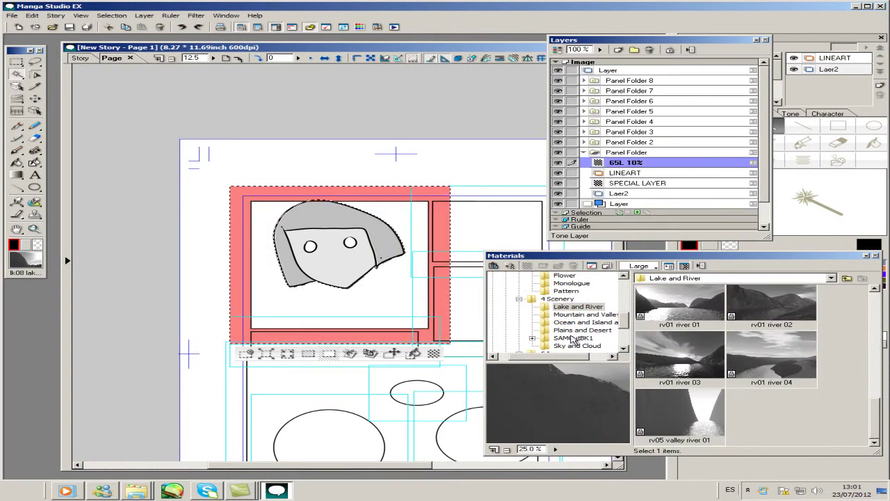
- Hide the panel's LINEART, 65L 10% and SPECIAL LAYER layers and show them again
{"action": "key", "text": "ctrl+z"}
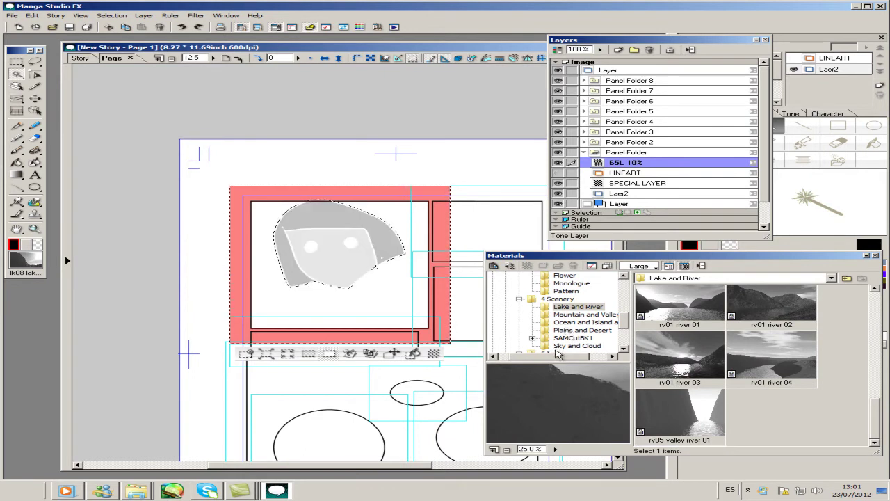
{"action": "key", "text": "ctrl+z"}
{"action": "key", "text": "ctrl+z"}
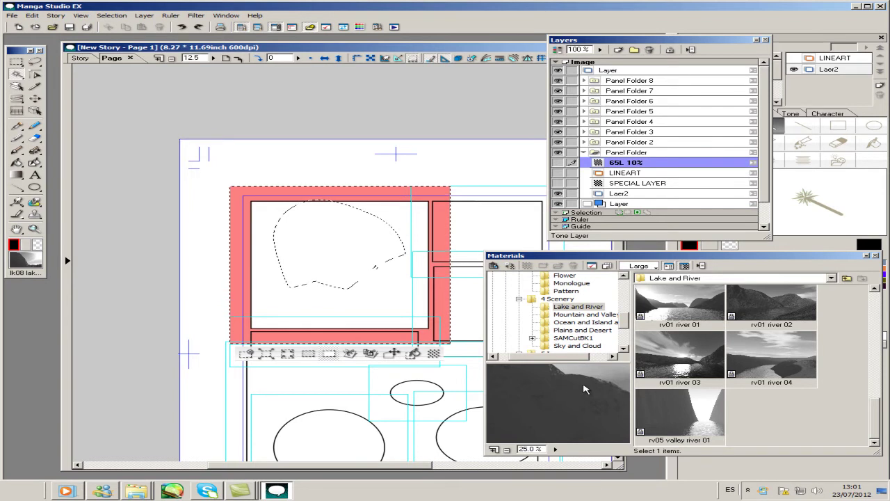
{"action": "key", "text": "ctrl+z"}
{"action": "key", "text": "ctrl+z"}
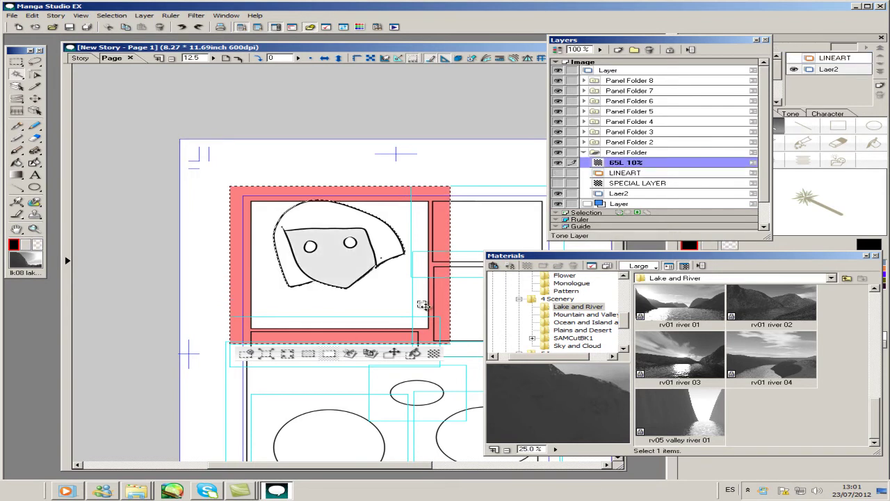
{"action": "key", "text": "ctrl+z"}
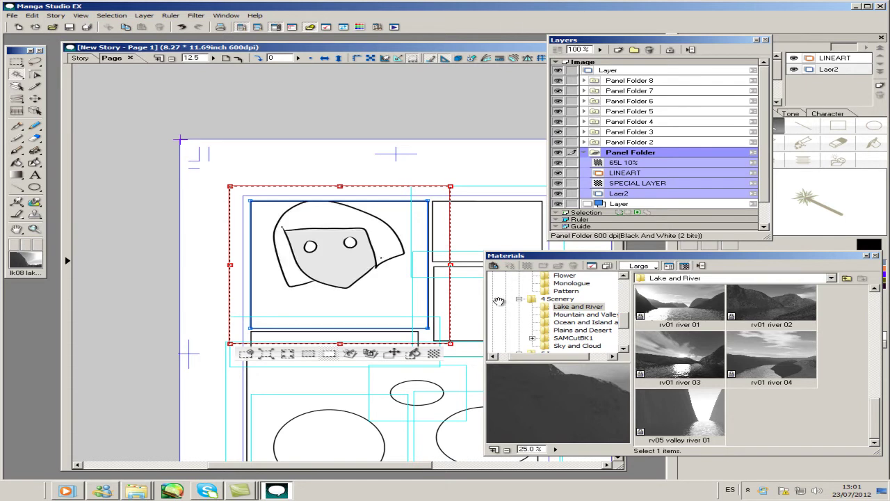
{"action": "key", "text": "ctrl+y"}
{"action": "key", "text": "ctrl+y"}
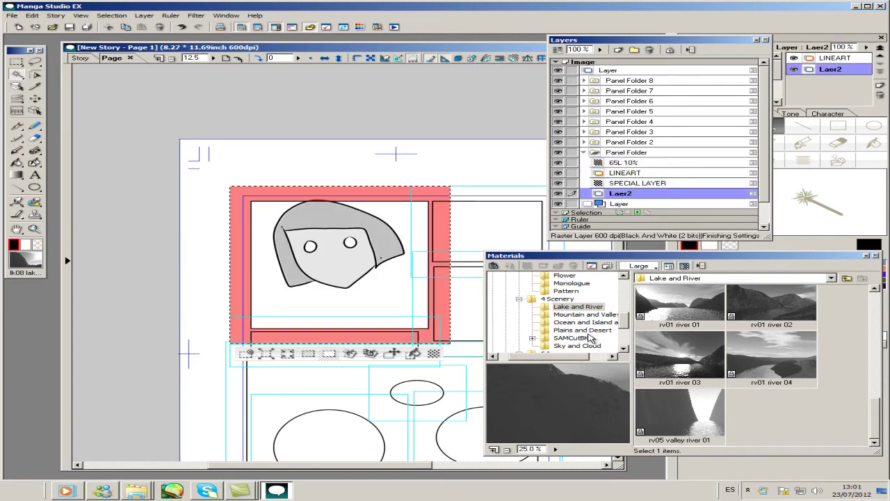
- Browse the Mountain and Valley, Ocean and Island and Inlet, and Plains and Desert scenery folders
{"action": "left_click", "coordinate": [584, 314]}
{"action": "key", "text": "Down"}
{"action": "scroll", "coordinate": [726, 365], "scroll_direction": "down", "scroll_amount": 6}
{"action": "key", "text": "Down"}
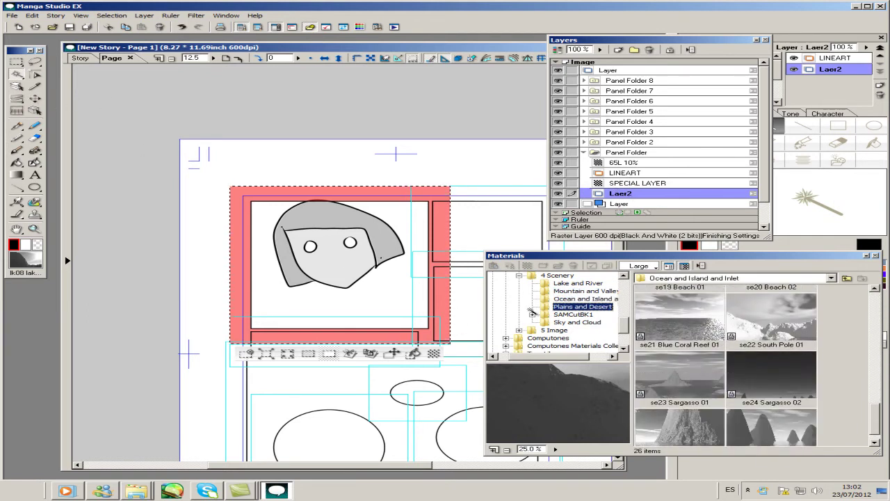
{"action": "scroll", "coordinate": [665, 364], "scroll_direction": "down", "scroll_amount": 3}
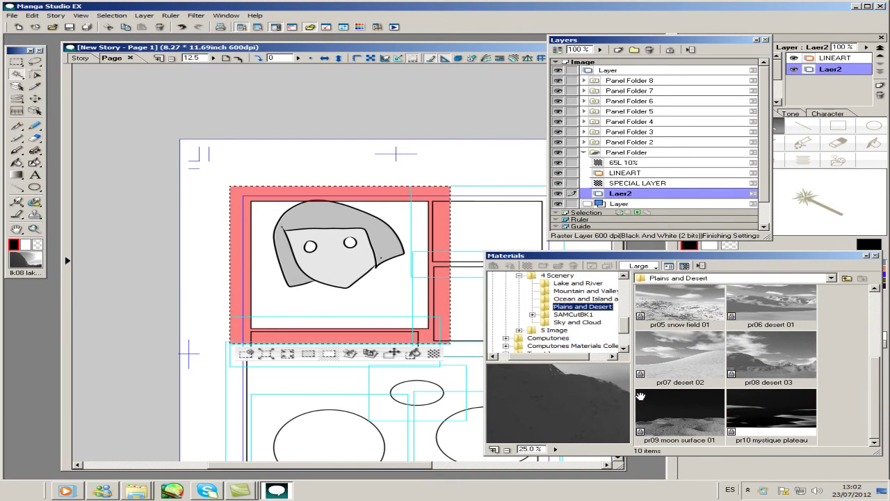
- Try the SAM_School_17 tone from the SAMCutBK1 school folder as the panel's background and undo it
{"action": "key", "text": "Down"}
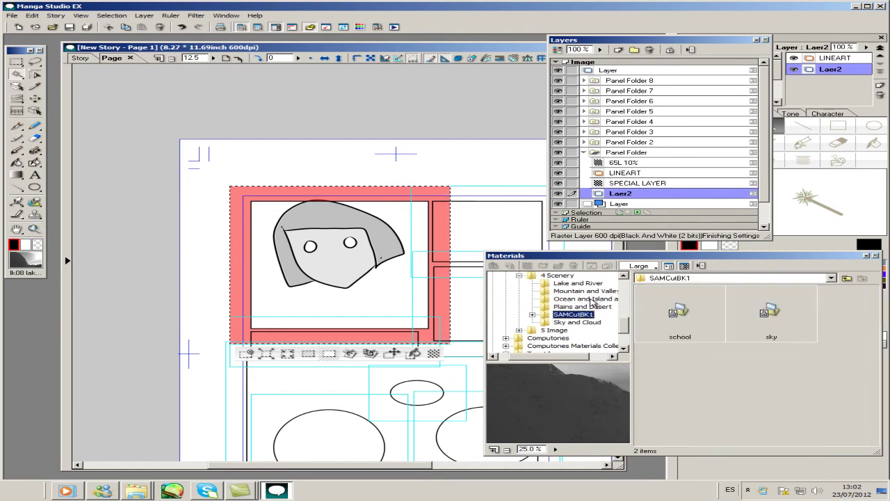
{"action": "double_click", "coordinate": [651, 340]}
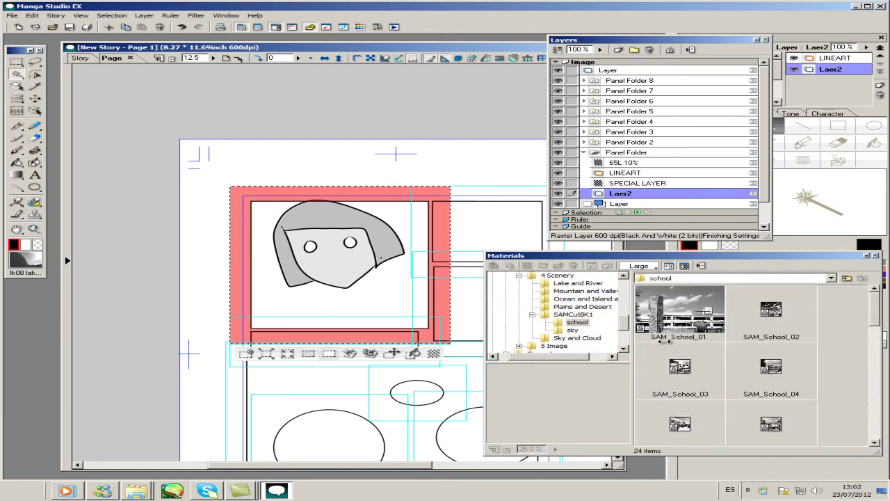
{"action": "scroll", "coordinate": [680, 342], "scroll_direction": "down", "scroll_amount": 5}
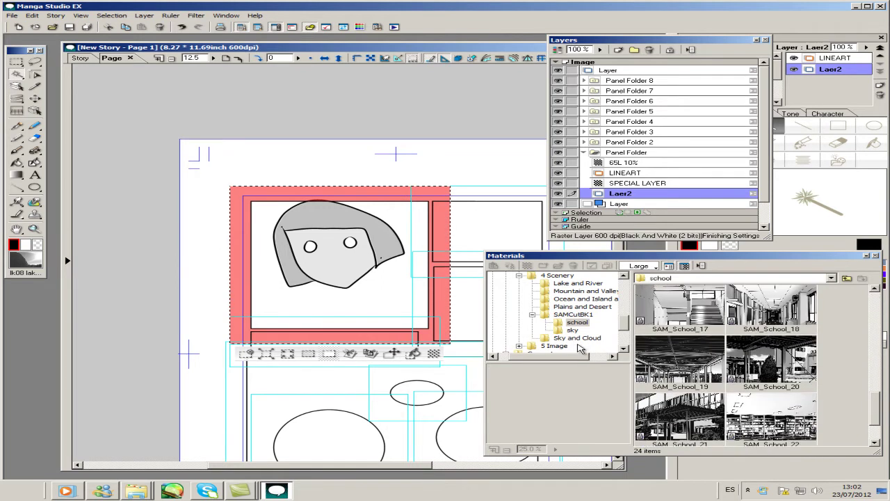
{"action": "left_click_drag", "start_coordinate": [681, 306], "coordinate": [487, 230]}
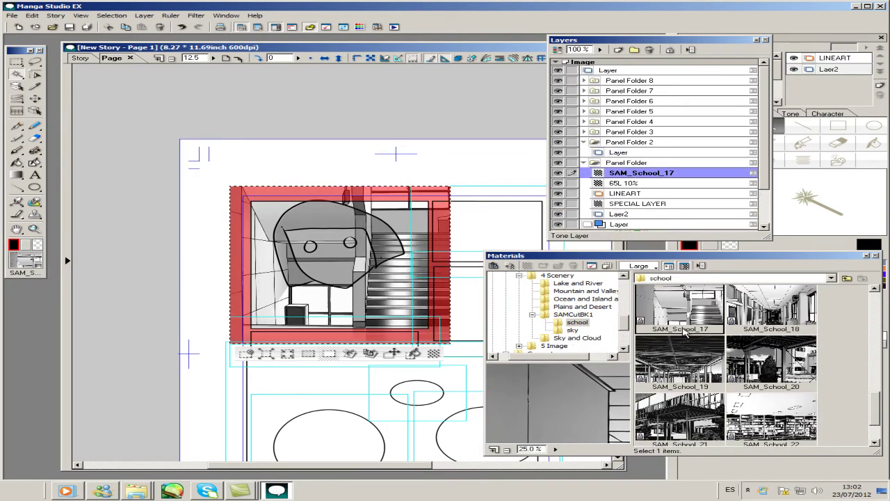
{"action": "key", "text": "ctrl+z"}
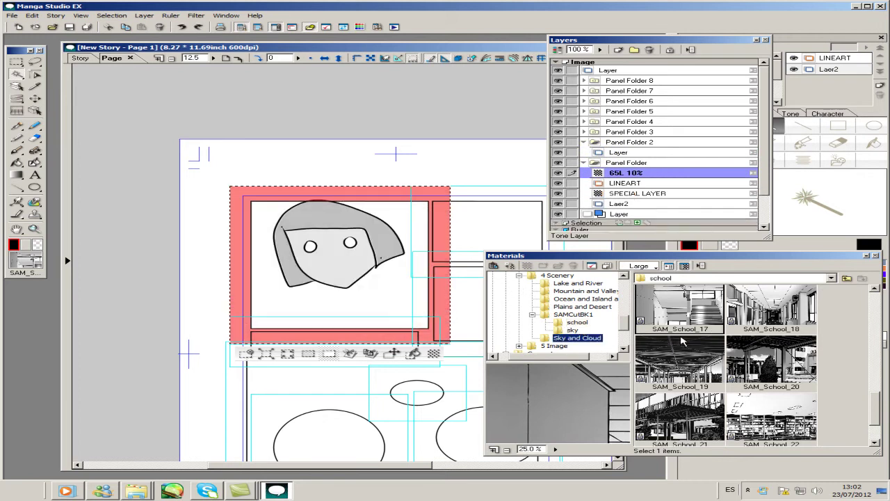
- Try the SAM_Sky_02 tone from the SAMCutBK1 sky folder as the panel's background and undo it
{"action": "left_click", "coordinate": [571, 330]}
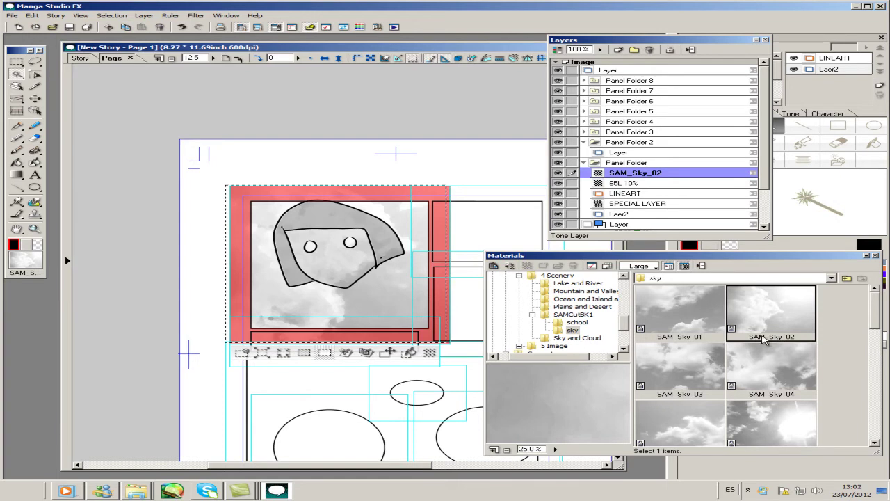
{"action": "key", "text": "ctrl+z"}
- Browse the Sky and Cloud scenery tones and open the 5 Image folder
{"action": "left_click", "coordinate": [578, 322]}
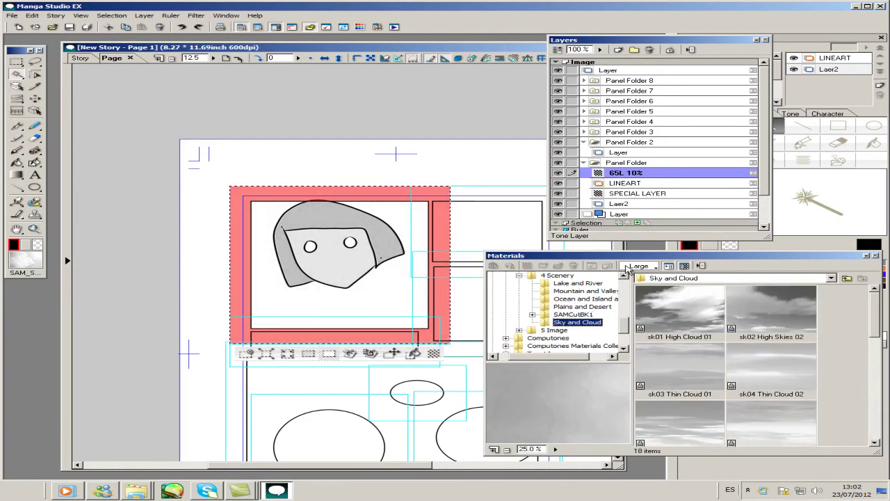
{"action": "scroll", "coordinate": [700, 275], "scroll_direction": "down", "scroll_amount": 5}
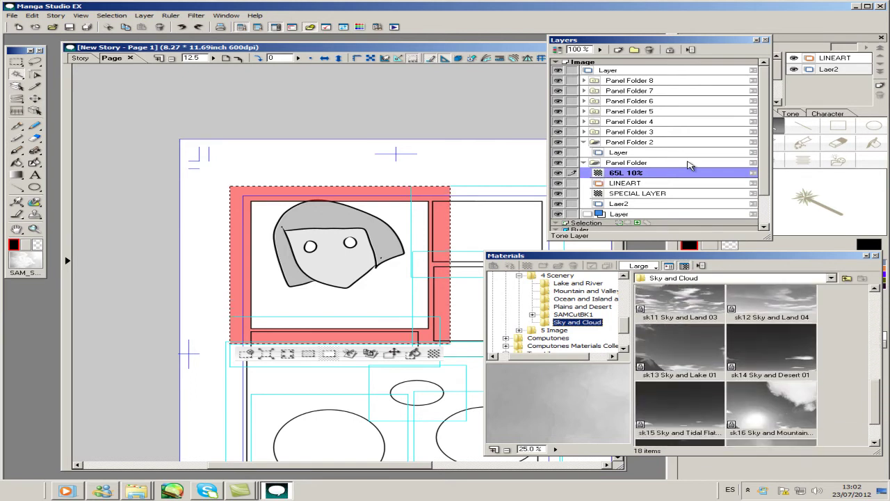
{"action": "double_click", "coordinate": [556, 276]}
{"action": "left_click", "coordinate": [554, 283]}
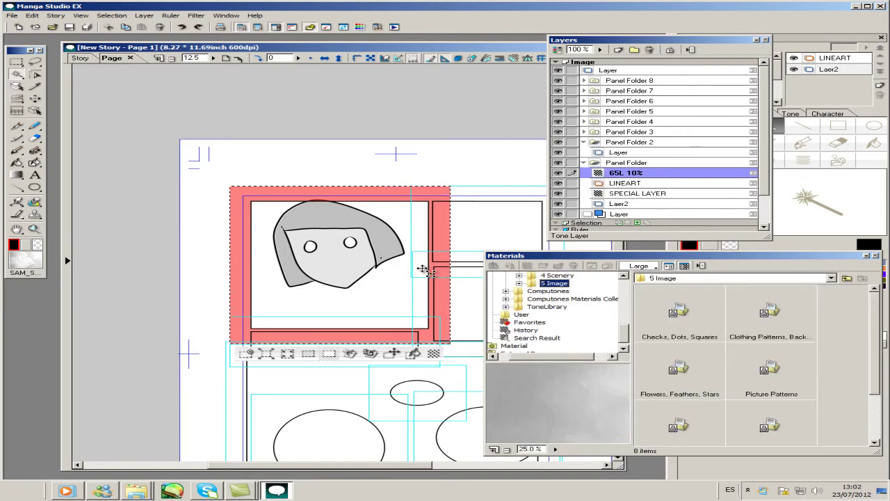
- Browse the Checks, Dots, Squares and Flowers, Feathers, Stars image tones and open the Computones folder
{"action": "key", "text": "Right"}
{"action": "key", "text": "Down"}
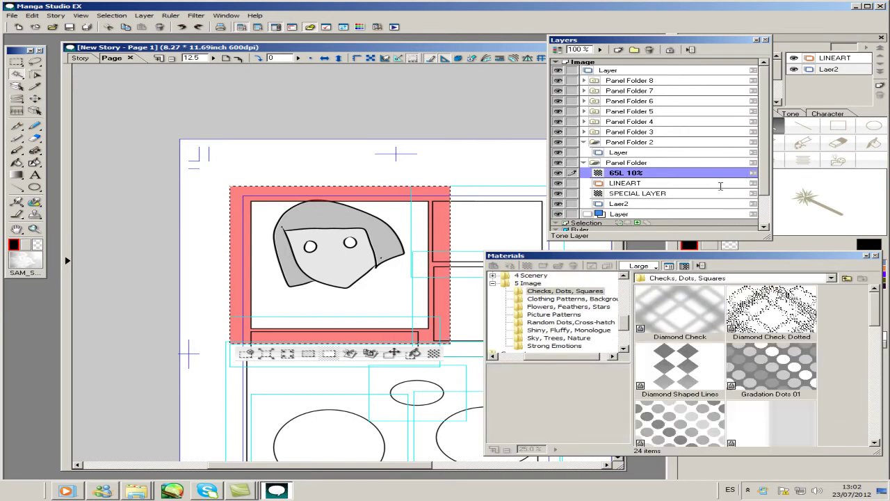
{"action": "key", "text": "Down"}
{"action": "key", "text": "Down"}
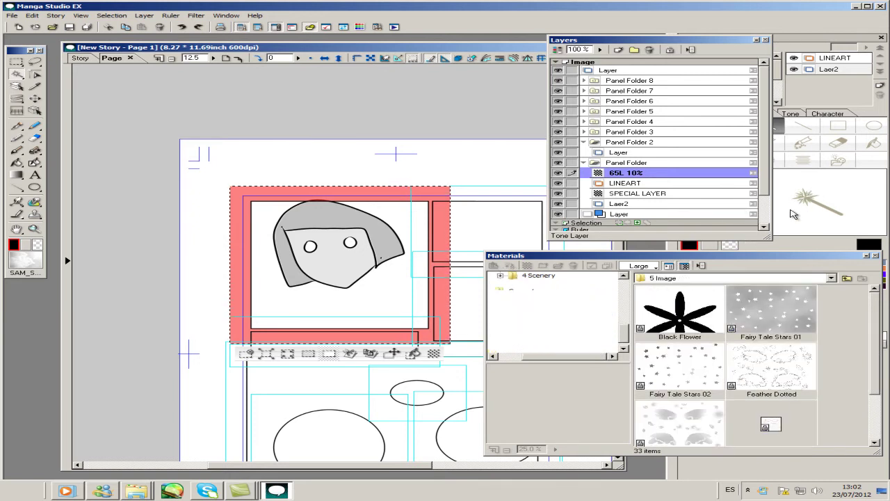
{"action": "key", "text": "Left"}
{"action": "key", "text": "Left"}
{"action": "key", "text": "Down"}
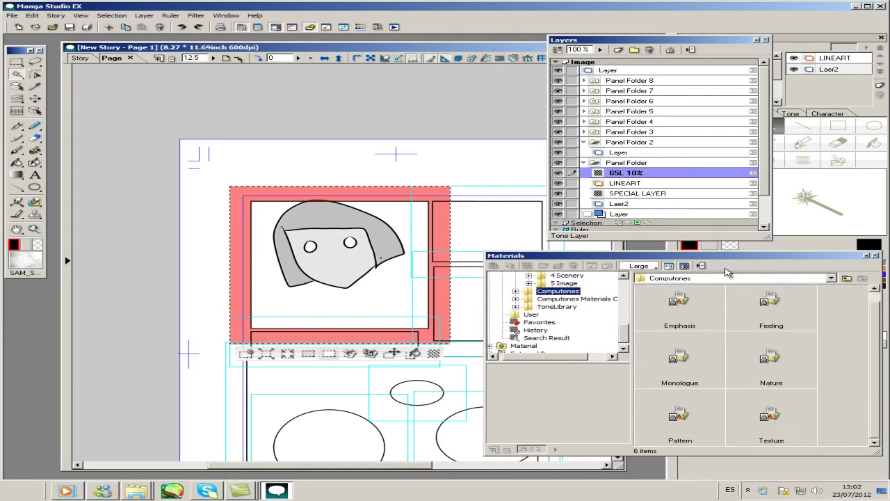
- Look through the Emphasis and Nature folders of Computones and open Computones Materials Collection
{"action": "left_click", "coordinate": [725, 290]}
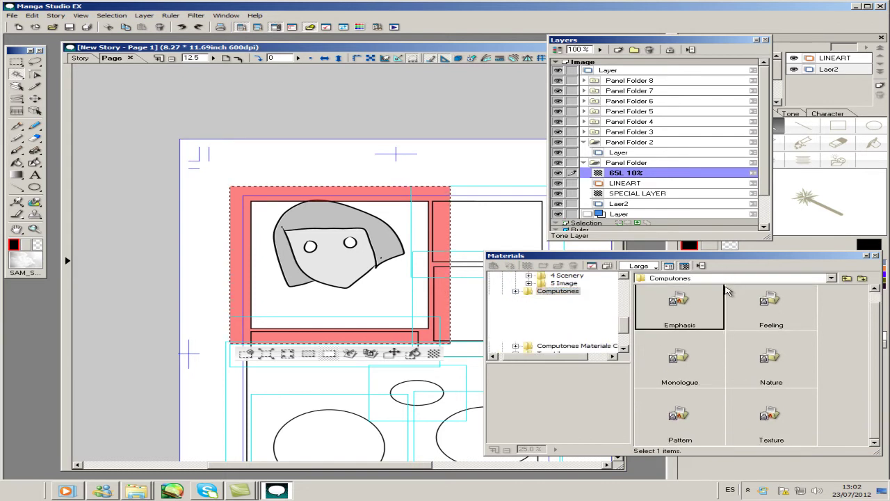
{"action": "double_click", "coordinate": [706, 315]}
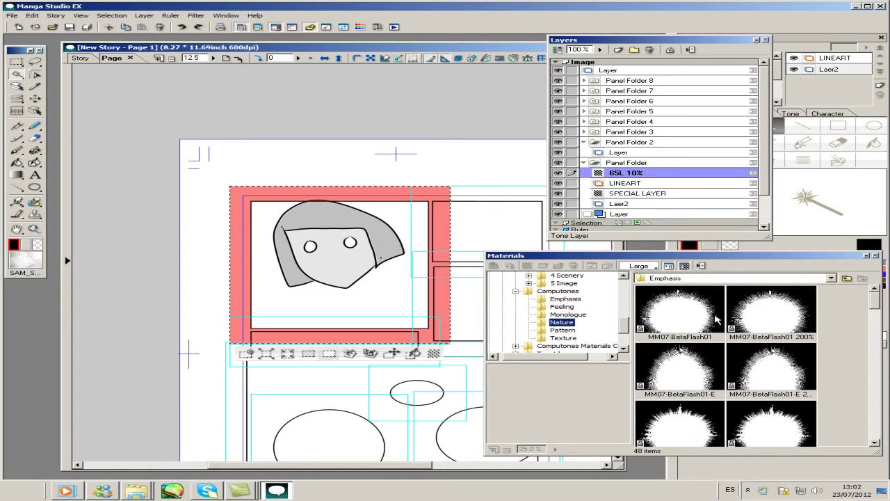
{"action": "key", "text": "Up"}
{"action": "key", "text": "Up"}
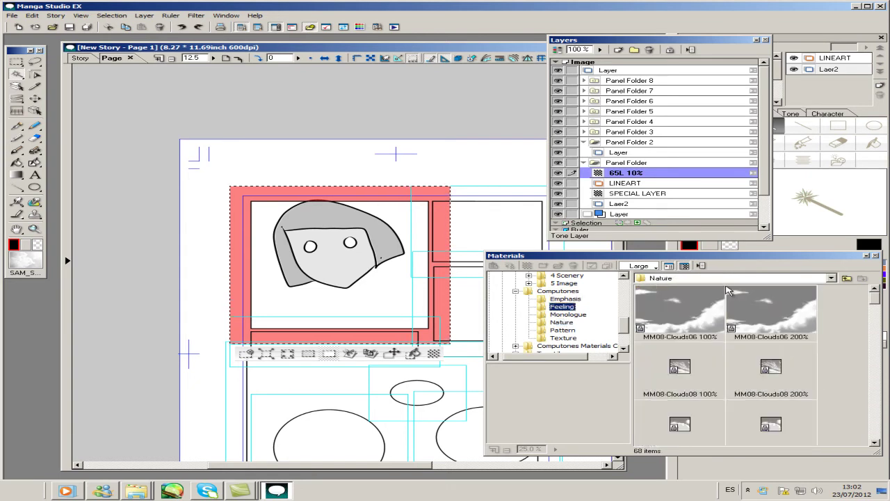
{"action": "key", "text": "Left"}
{"action": "key", "text": "Left"}
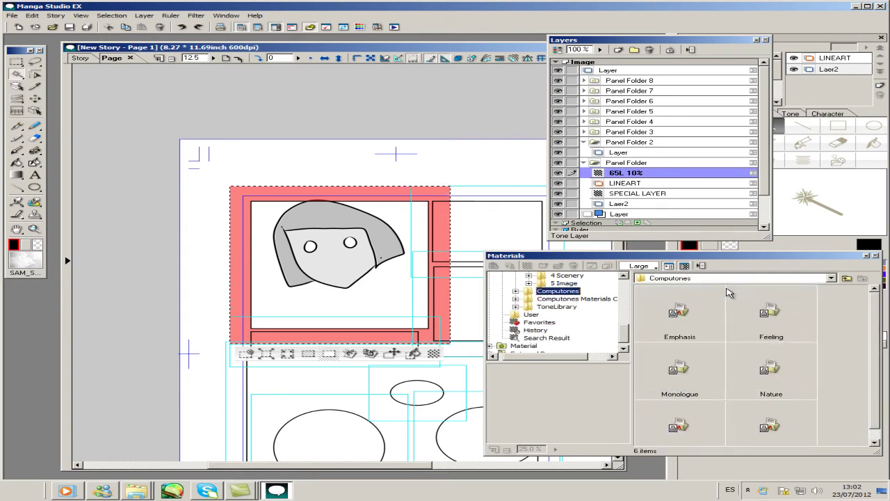
{"action": "key", "text": "Down"}
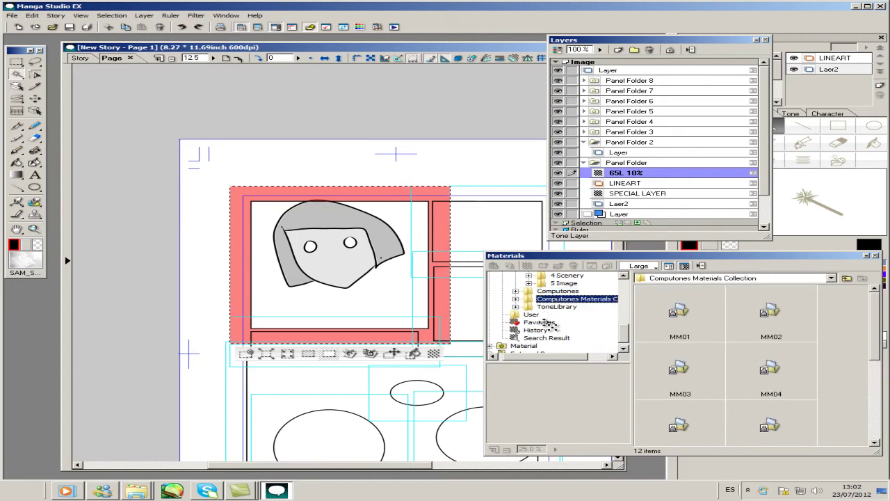
- Expand the ToneLibrary folder and browse its effects folders and Nature tones
{"action": "key", "text": "Down"}
{"action": "key", "text": "Right"}
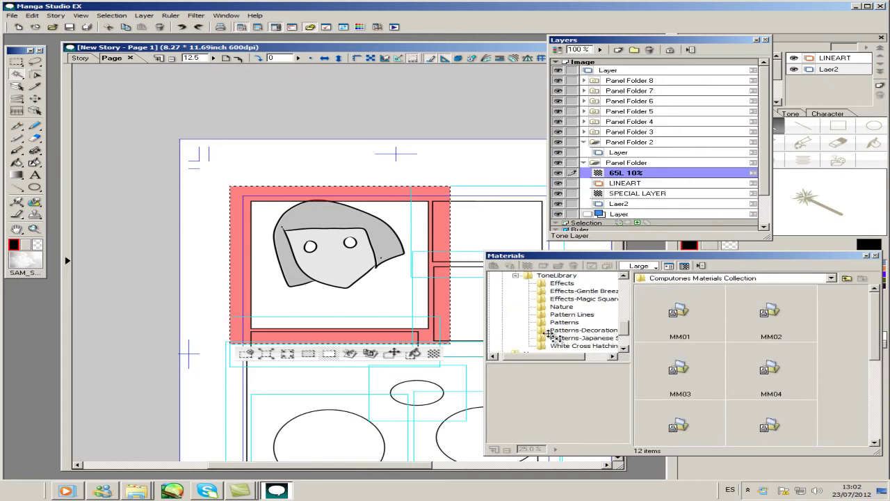
{"action": "key", "text": "Down"}
{"action": "key", "text": "Down"}
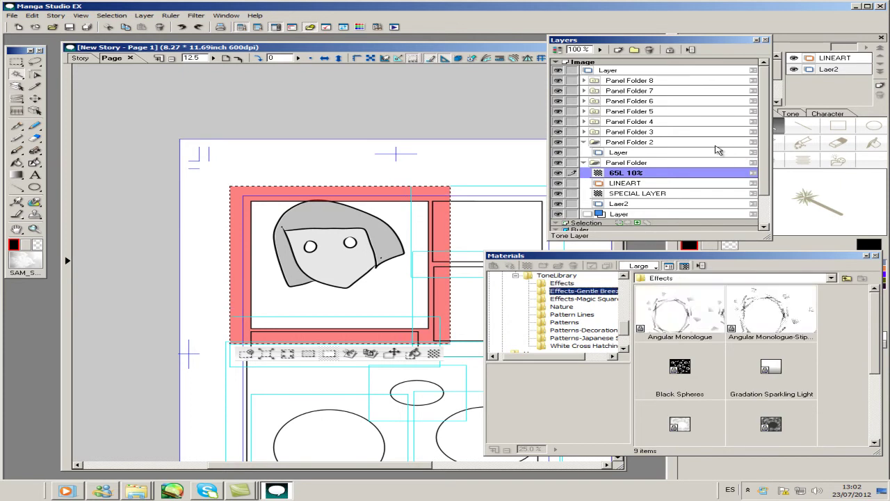
{"action": "key", "text": "Down"}
{"action": "key", "text": "Down"}
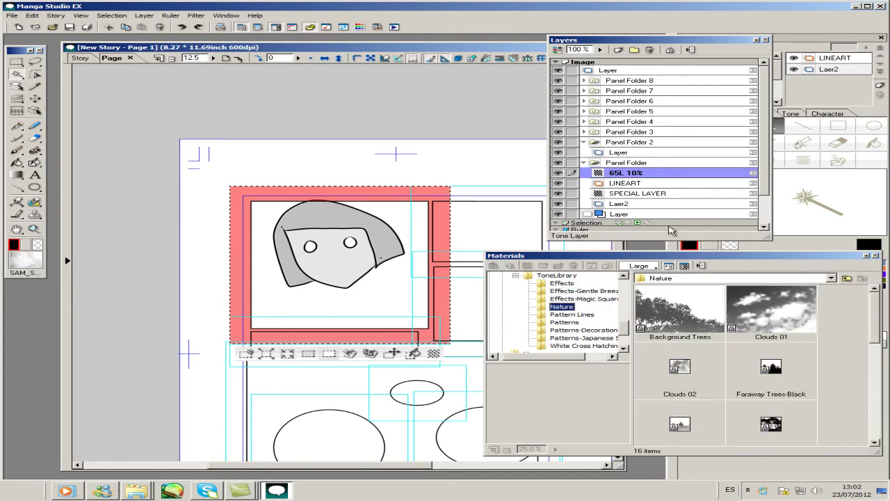
- Apply the Forest 01-Black tone from the ToneLibrary Nature folder to the selected first panel
{"action": "key", "text": "Tab"}
{"action": "key", "text": "Down"}
{"action": "key", "text": "Down"}
{"action": "key", "text": "Right"}
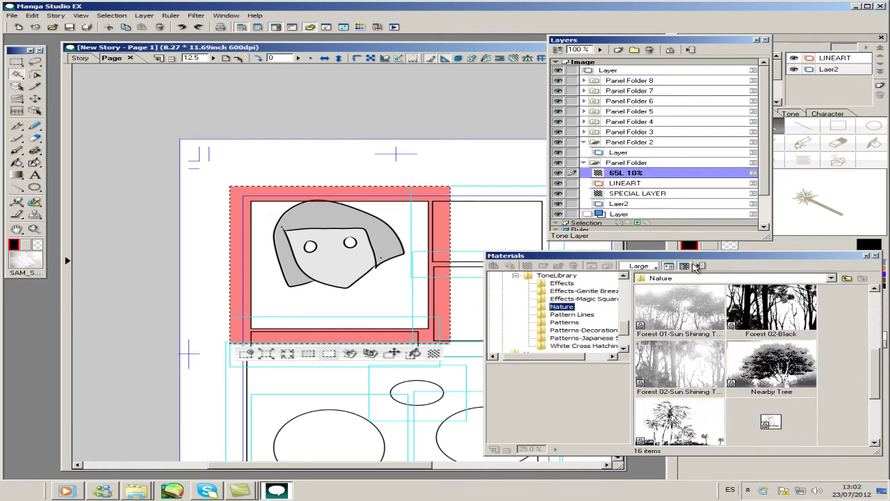
{"action": "key", "text": "Return"}
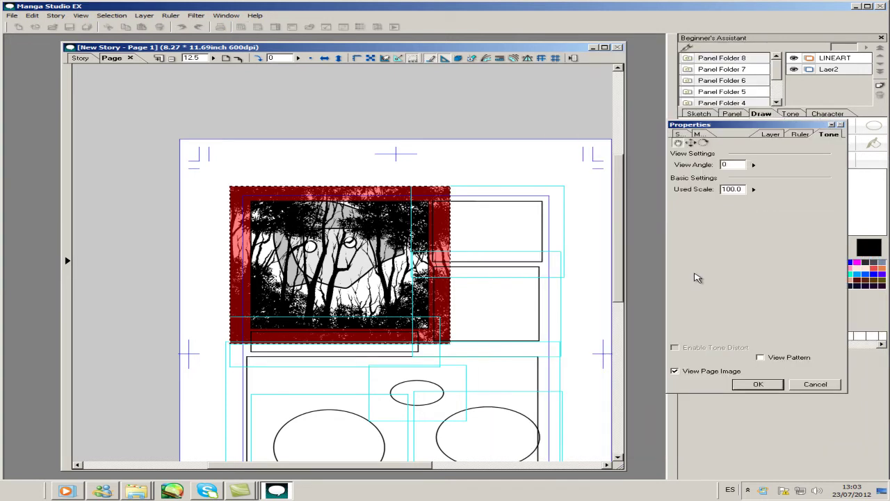
- Set the forest tone's used scale to 60.0 and shift the pattern so one row of trees fills the panel
{"action": "key", "text": "Down"}
{"action": "key", "text": "Down"}
{"action": "key", "text": "Down"}
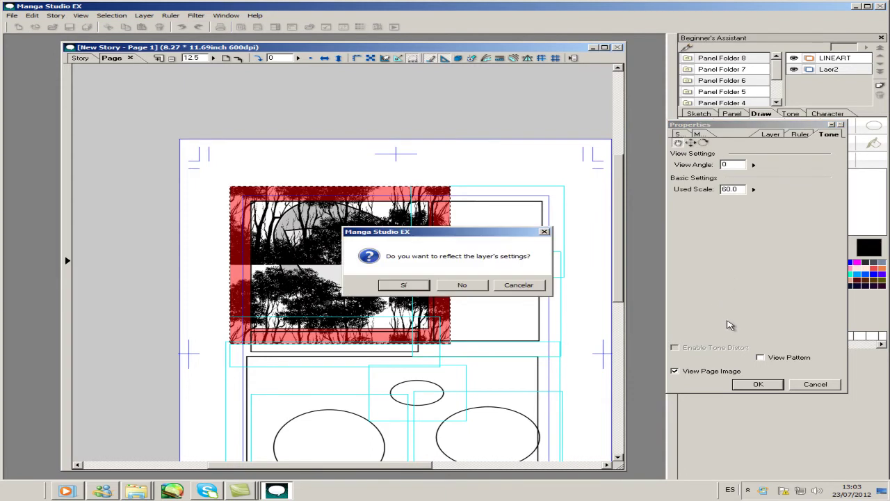
{"action": "key", "text": "Return"}
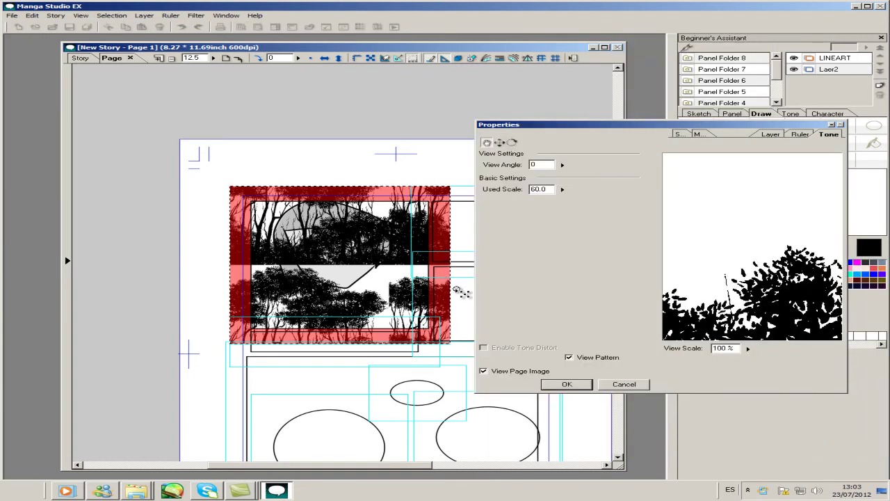
{"action": "left_click_drag", "start_coordinate": [450, 263], "coordinate": [365, 252]}
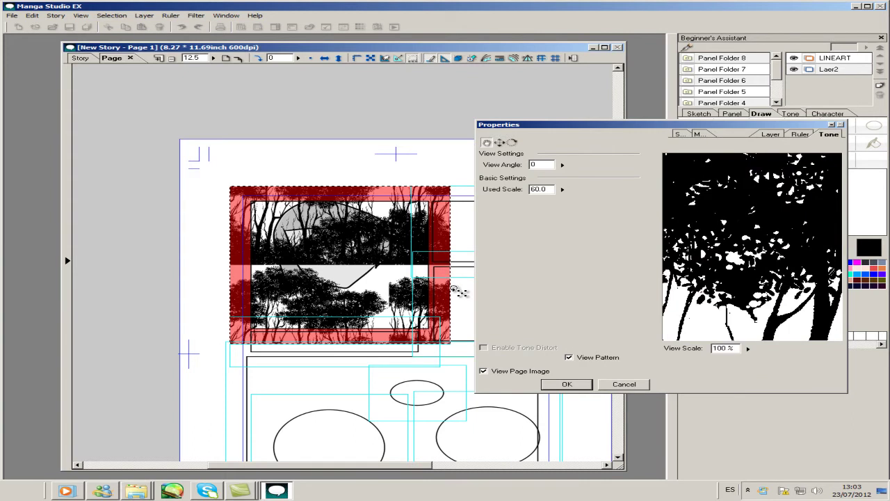
{"action": "key", "text": "Return"}
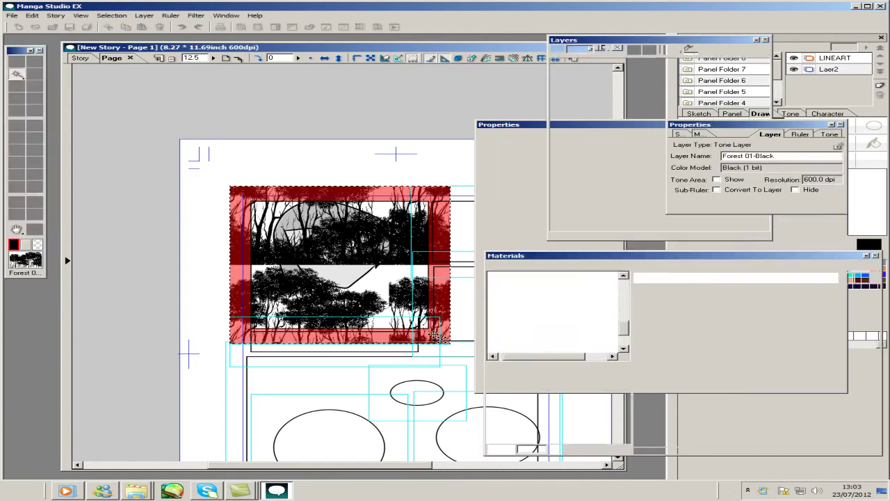
{"action": "left_click", "coordinate": [830, 134]}
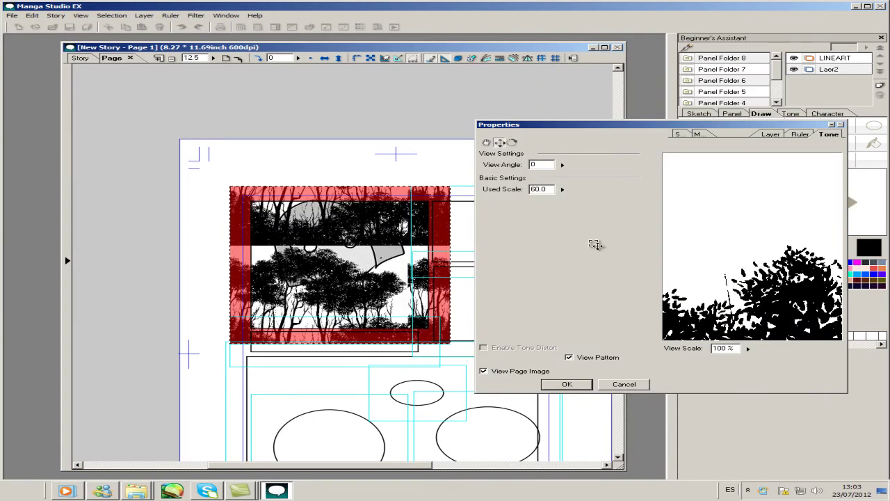
{"action": "key", "text": "Return"}
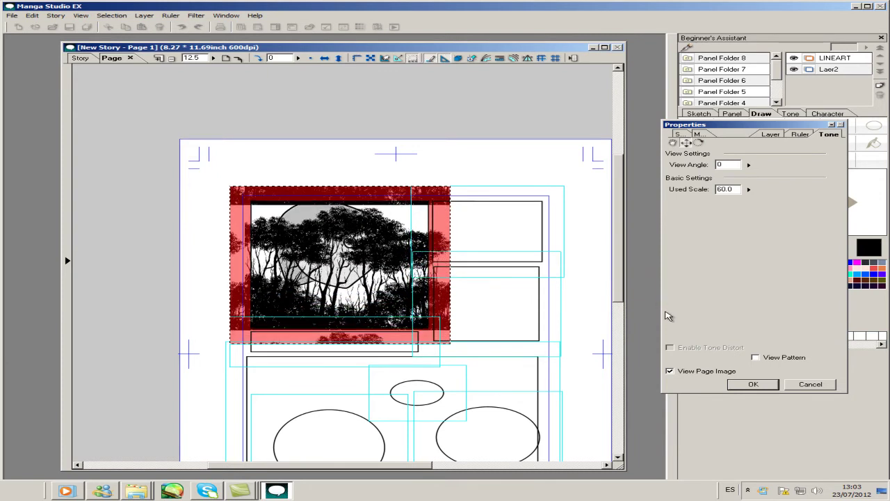
{"action": "key", "text": "Return"}
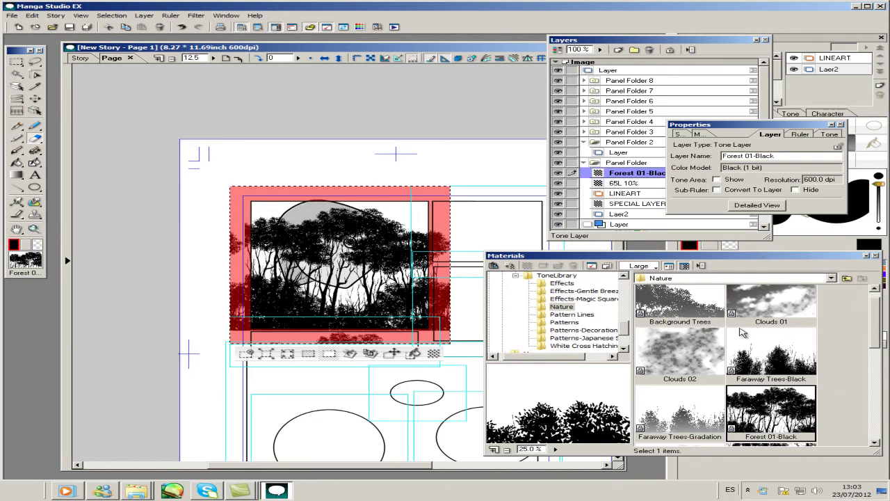
- Move the Forest 01-Black layer below Laer2 and the 65L 10% layer below SPECIAL LAYER
{"action": "left_click_drag", "start_coordinate": [630, 173], "coordinate": [626, 219]}
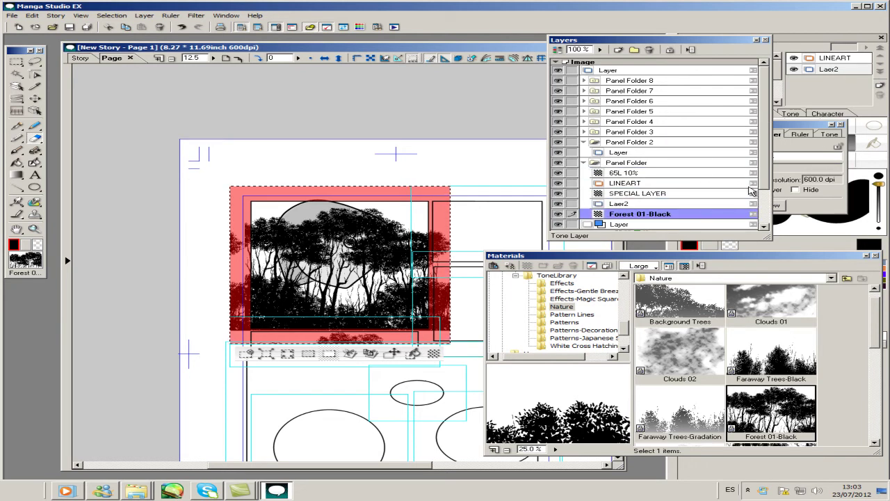
{"action": "left_click_drag", "start_coordinate": [613, 172], "coordinate": [612, 196]}
{"action": "key", "text": "Down"}
{"action": "key", "text": "Down"}
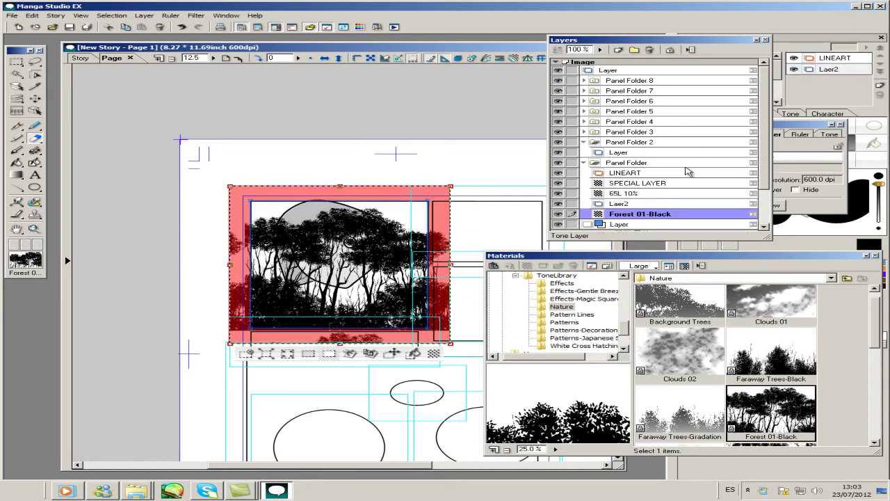
- Erase the forest tone covering the character's face, and delete the Forest 01-Black layer
{"action": "left_click", "coordinate": [434, 245]}
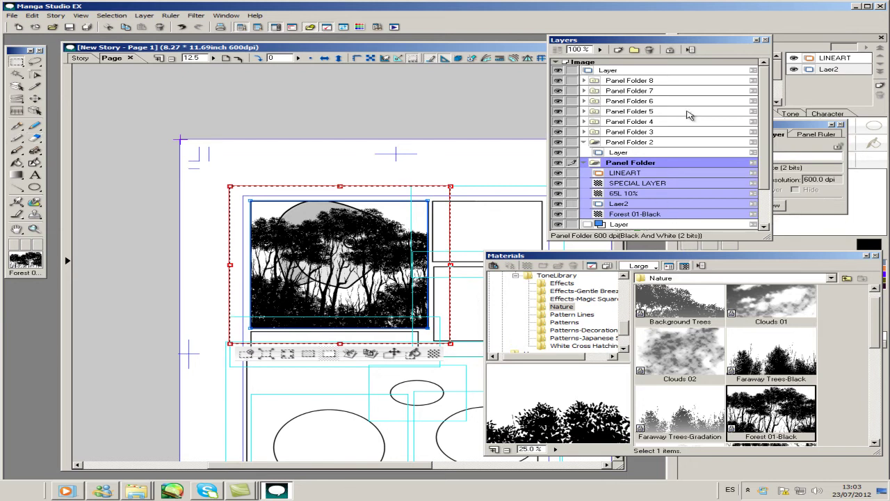
{"action": "key", "text": "ctrl+plus"}
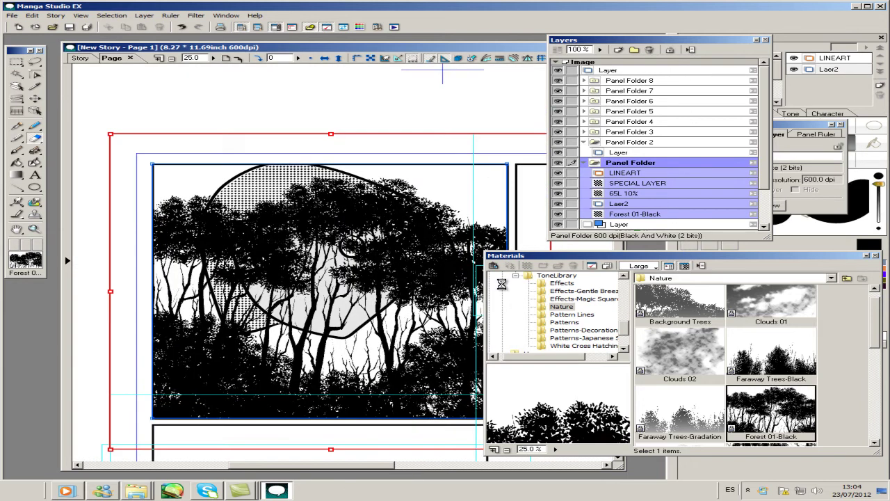
{"action": "left_click_drag", "start_coordinate": [883, 327], "coordinate": [885, 363]}
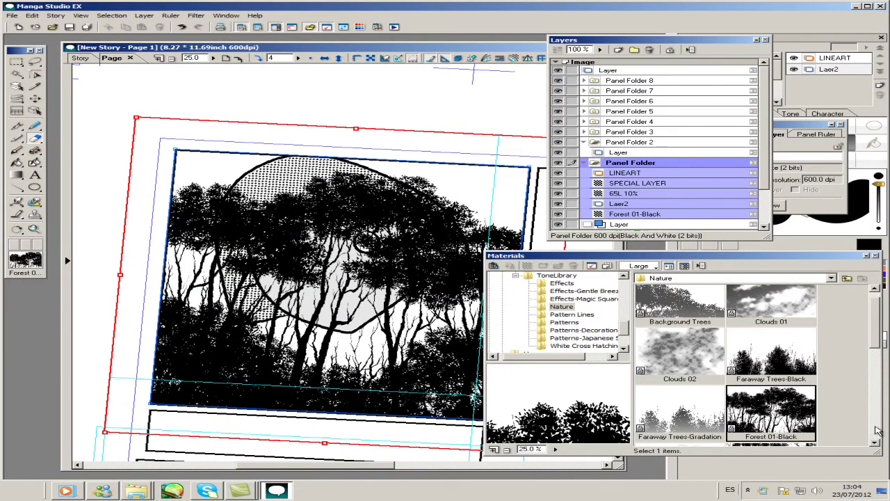
{"action": "key", "text": "ctrl+z"}
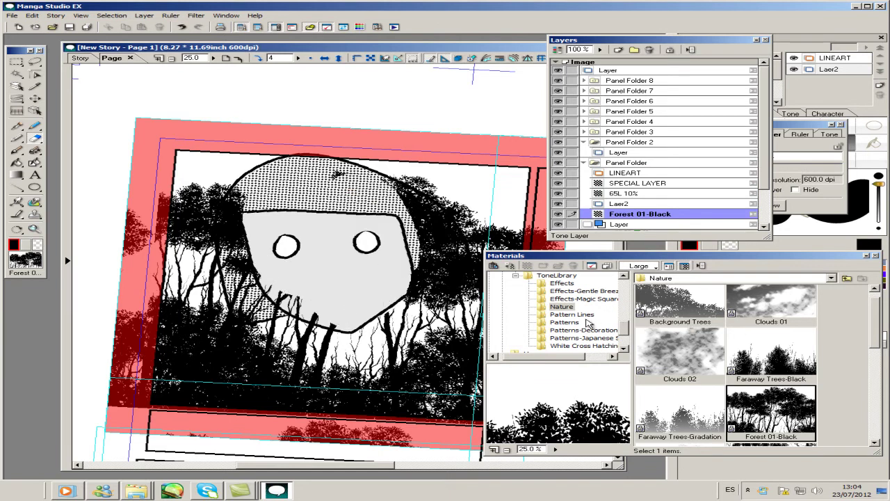
{"action": "key", "text": "Delete"}
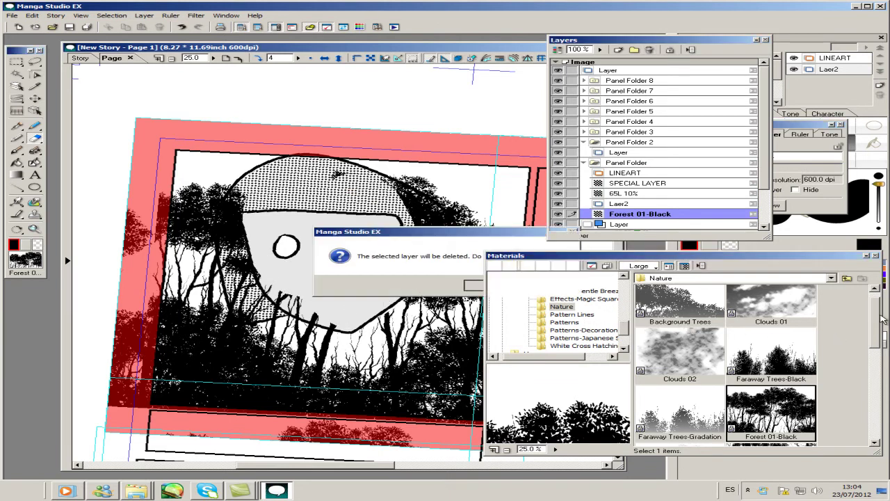
{"action": "key", "text": "Return"}
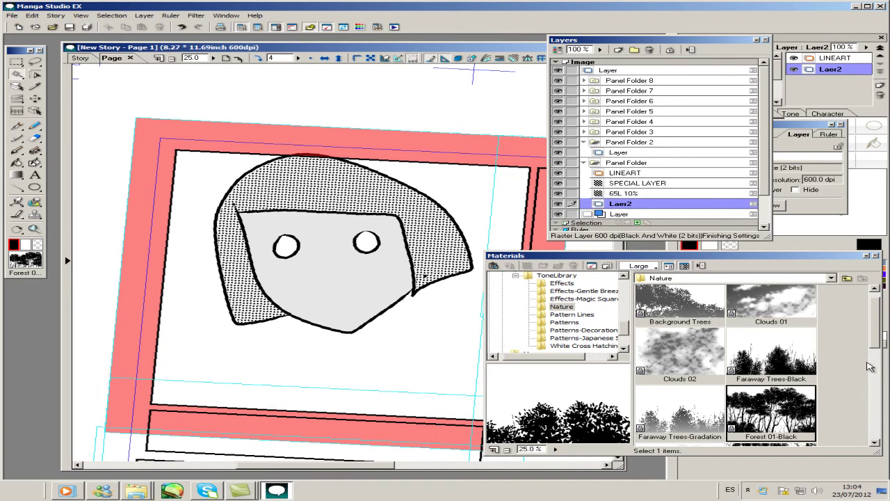
- Reset the page rotation to 0, select the area around the character on LINEART, and apply Forest 01-Black there above Laer2
{"action": "key", "text": "Down"}
{"action": "key", "text": "Down"}
{"action": "key", "text": "Down"}
{"action": "key", "text": "Down"}
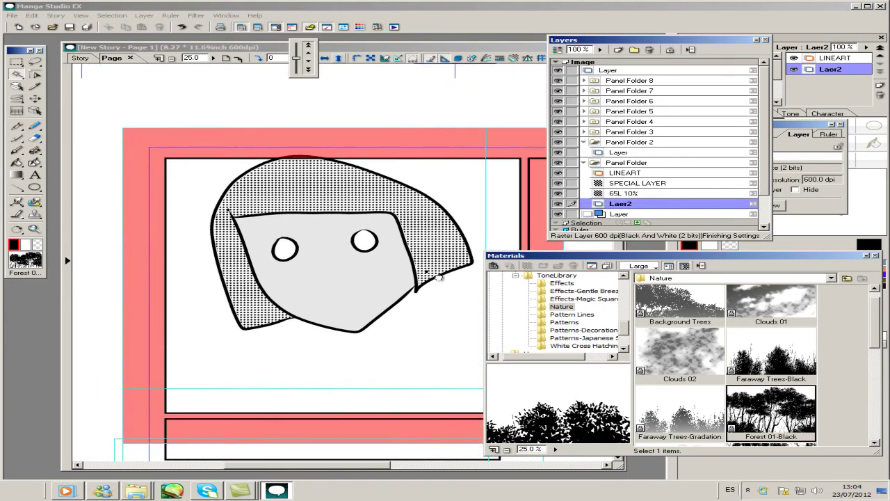
{"action": "key", "text": "Return"}
{"action": "key", "text": "ctrl+a"}
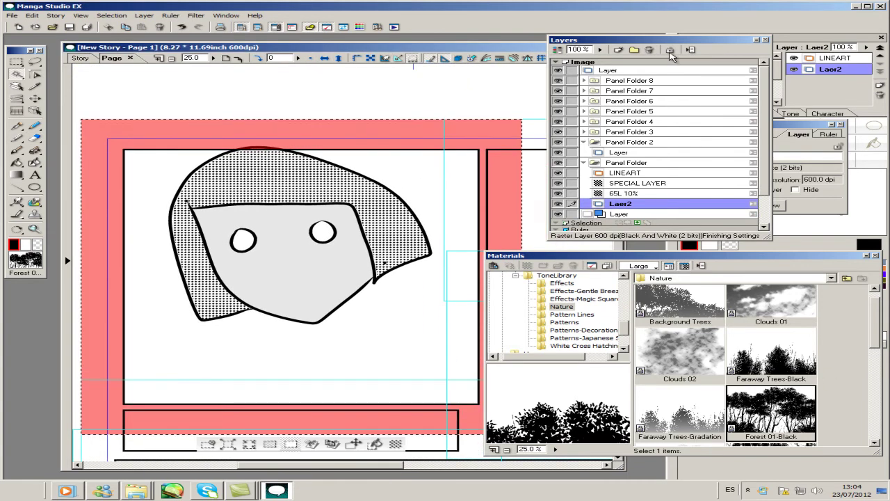
{"action": "left_click", "coordinate": [625, 173]}
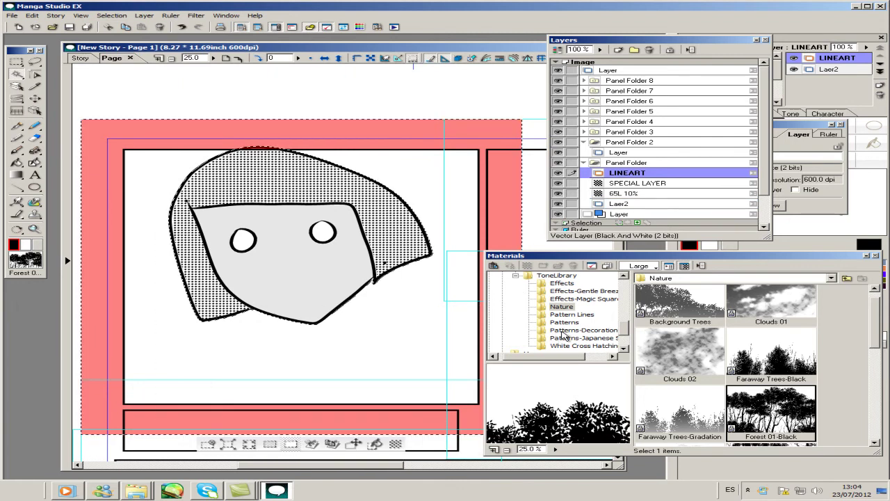
{"action": "key", "text": "Return"}
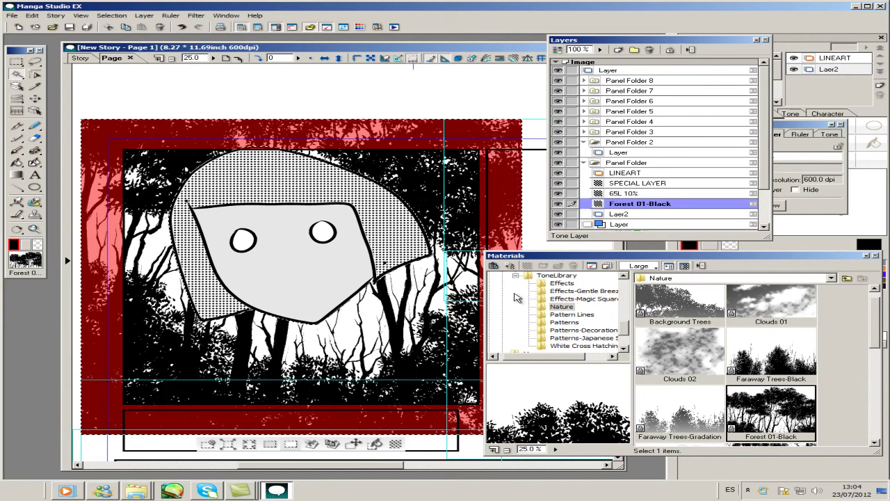
- Browse the ToneLibrary's Patterns-Decoration and White Cross Hatching tones and return to the Nature folder
{"action": "left_click", "coordinate": [541, 331]}
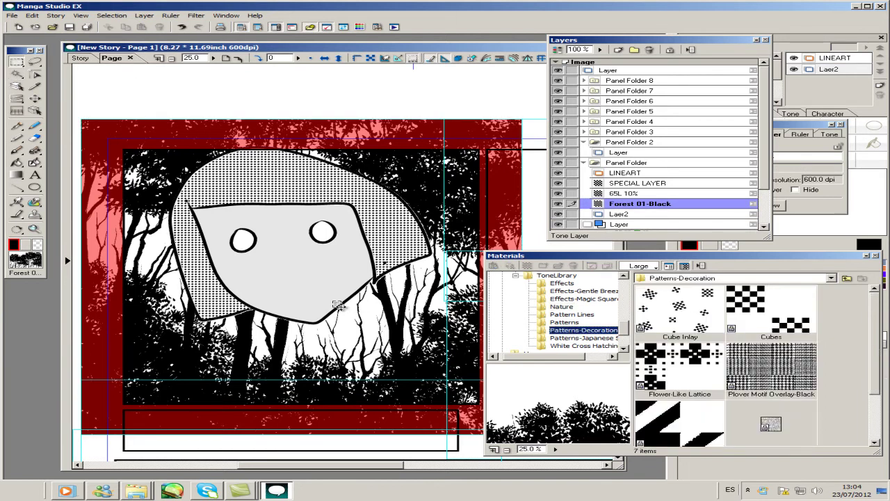
{"action": "key", "text": "Down"}
{"action": "key", "text": "Down"}
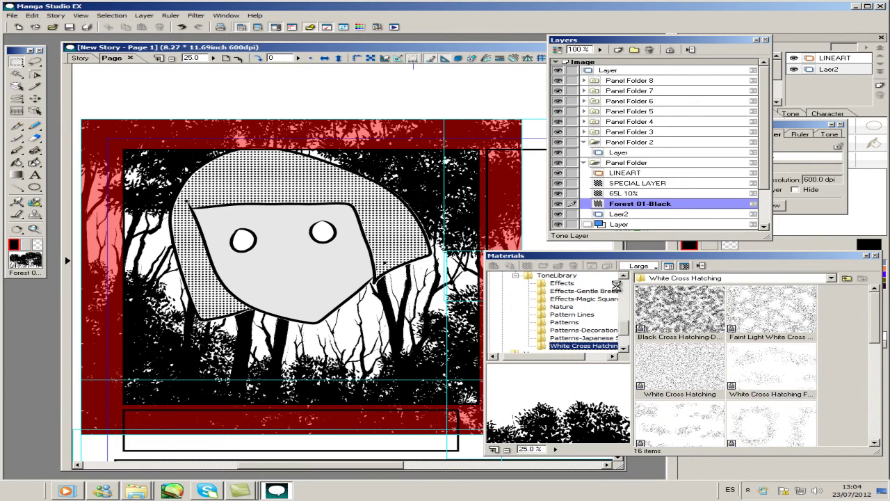
{"action": "key", "text": "Up"}
{"action": "key", "text": "Up"}
{"action": "key", "text": "Up"}
{"action": "key", "text": "Up"}
{"action": "key", "text": "Up"}
{"action": "key", "text": "Up"}
{"action": "key", "text": "Down"}
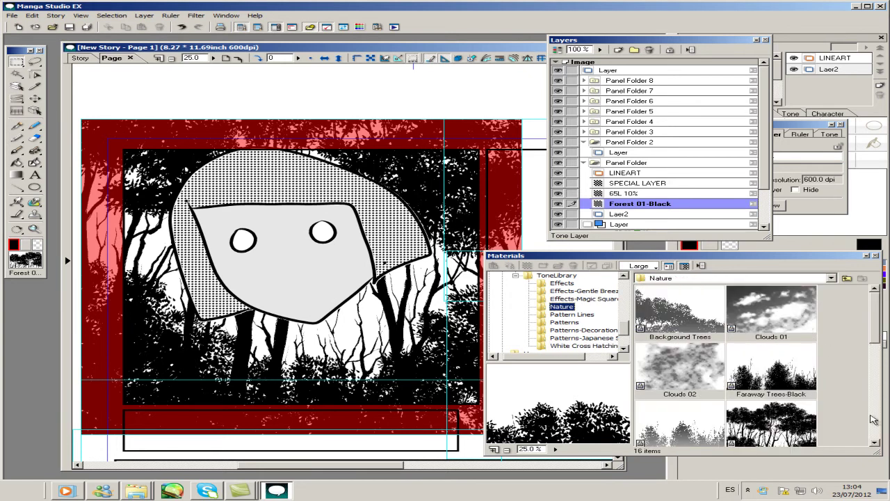
- Apply the Clouds 01 tone to the area around the character above Forest 01-Black, keeping the default tone properties
{"action": "key", "text": "ctrl+a"}
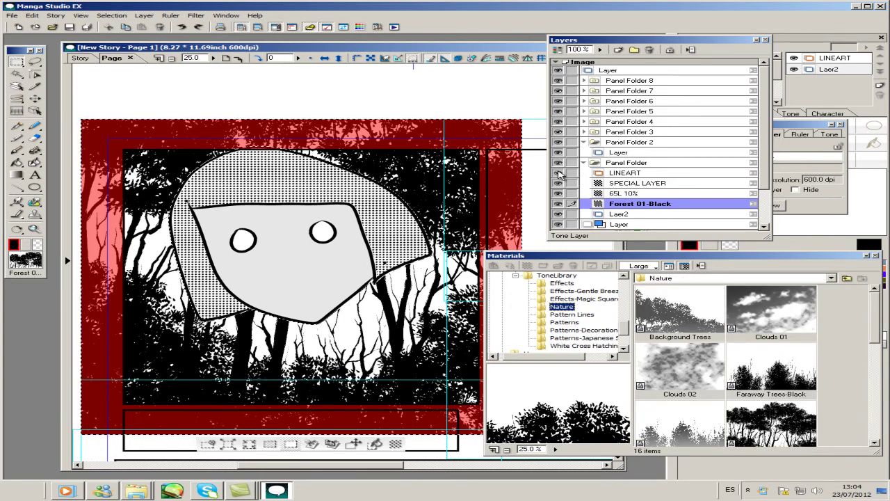
{"action": "key", "text": "Right"}
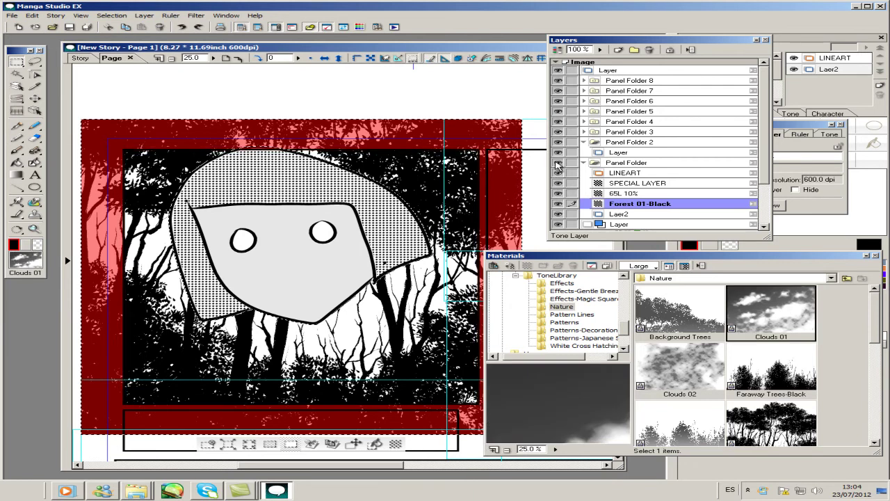
{"action": "key", "text": "Return"}
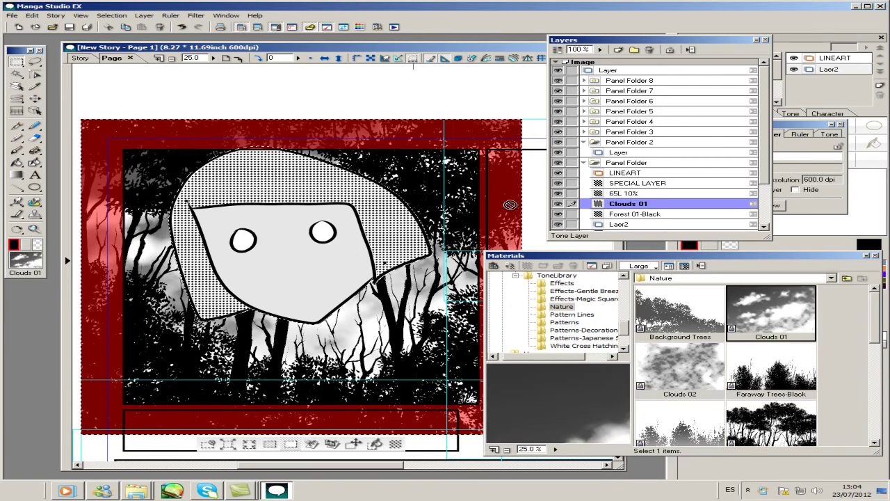
{"action": "double_click", "coordinate": [416, 212]}
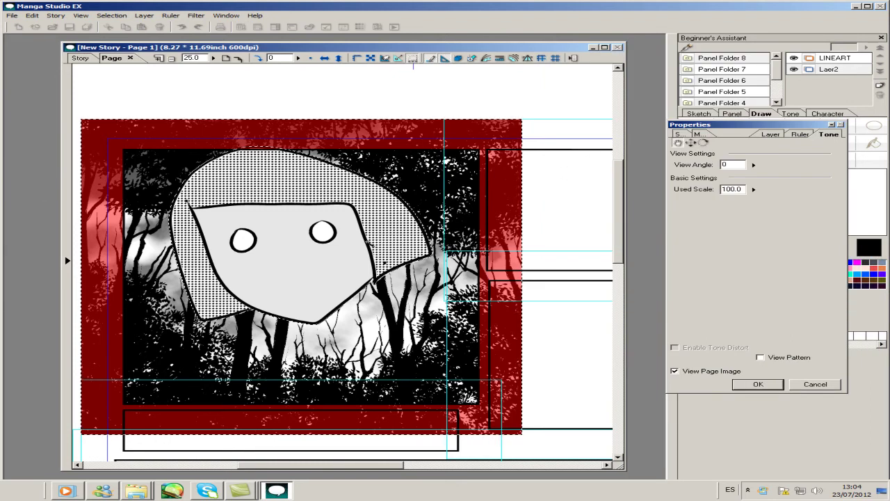
{"action": "key", "text": "Return"}
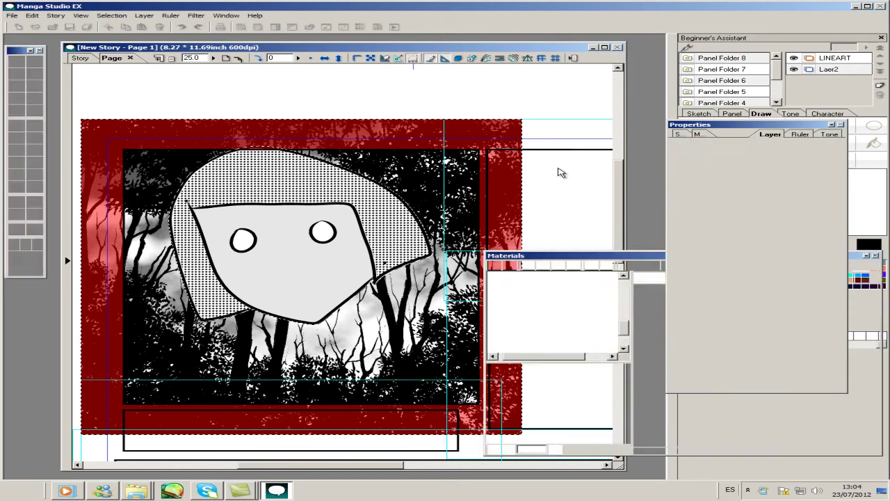
{"action": "left_click", "coordinate": [631, 204]}
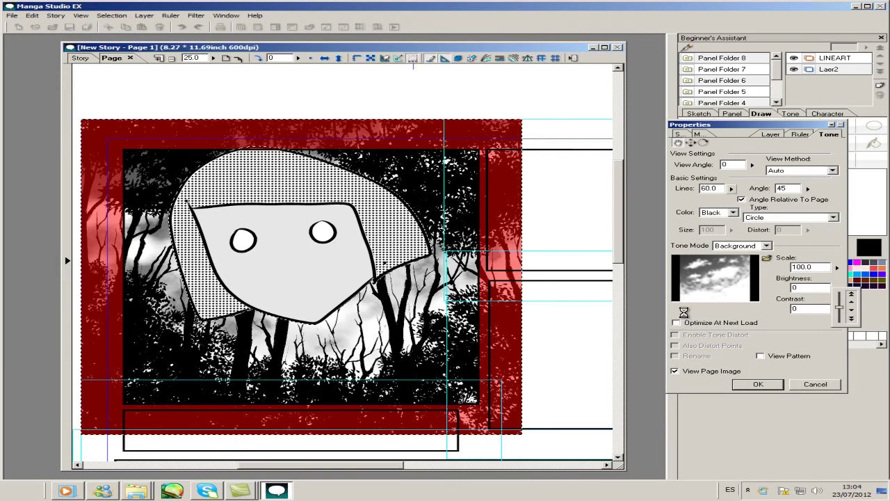
{"action": "key", "text": "Escape"}
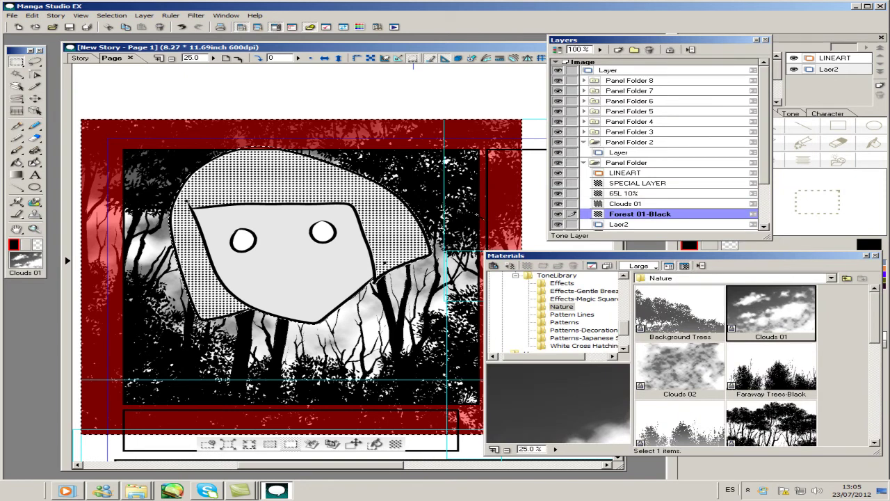
- Delete the Forest 01-Black layer beneath Clouds 01
{"action": "left_click", "coordinate": [649, 50]}
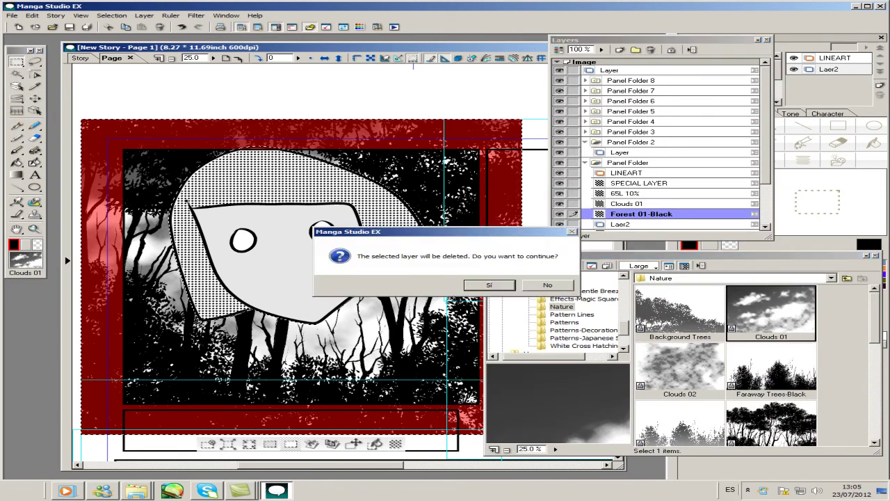
{"action": "left_click", "coordinate": [489, 285]}
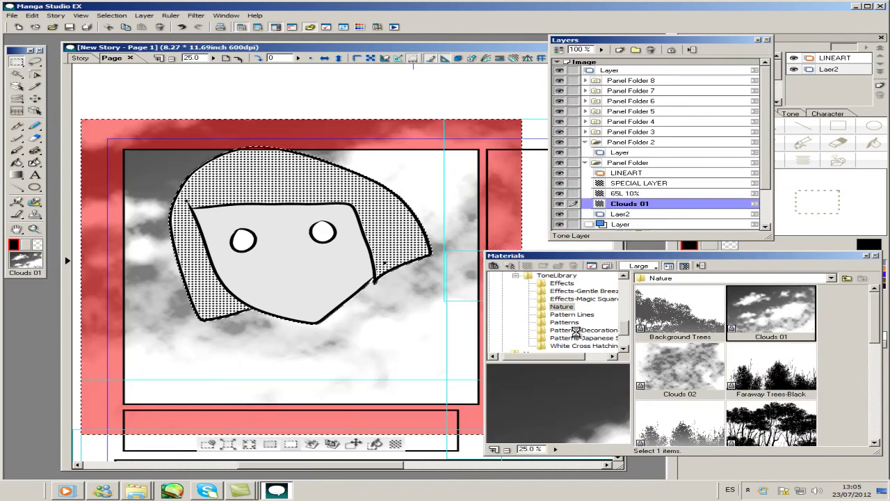
- Try Forest 01-Black as a new tone layer above Clouds 01, and remove it again
{"action": "key", "text": "ctrl+z"}
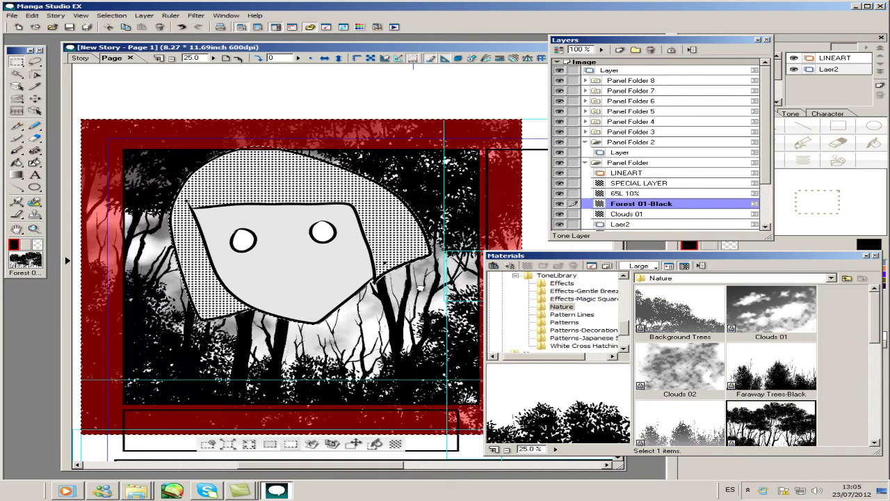
{"action": "key", "text": "Tab"}
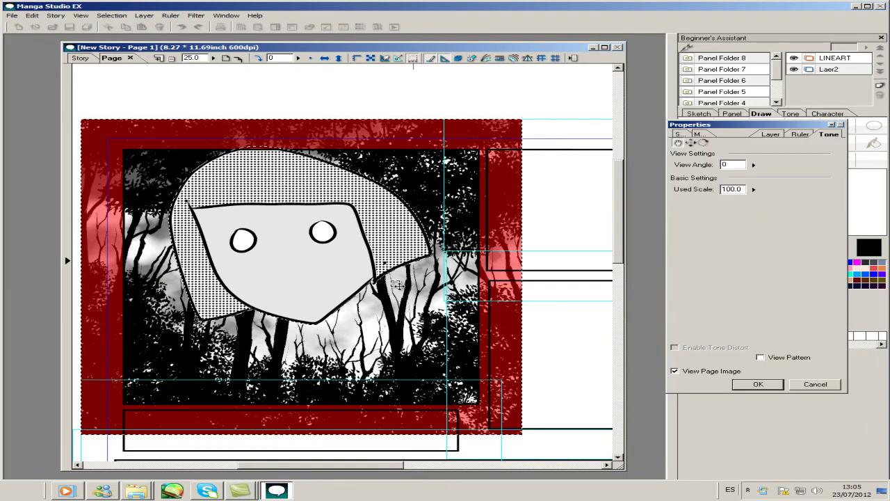
{"action": "key", "text": "Escape"}
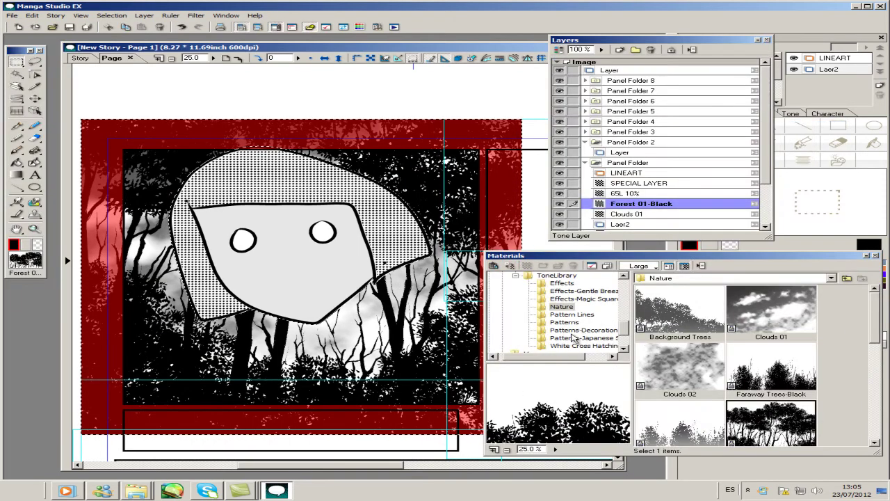
{"action": "key", "text": "ctrl+y"}
- Apply the Faraway Trees-Gradation tone above Clouds 01, repositioned with scale 240.0, brightness -80 and contrast 40
{"action": "scroll", "coordinate": [646, 332], "scroll_direction": "down", "scroll_amount": 3}
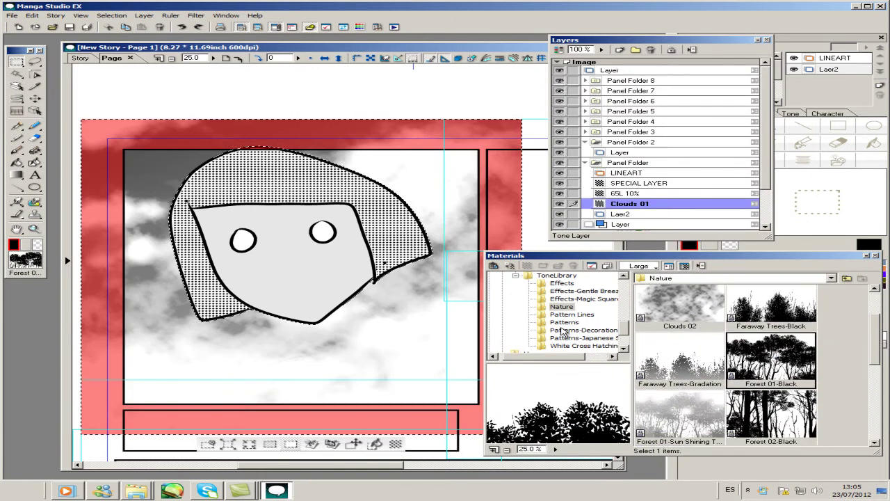
{"action": "double_click", "coordinate": [680, 320]}
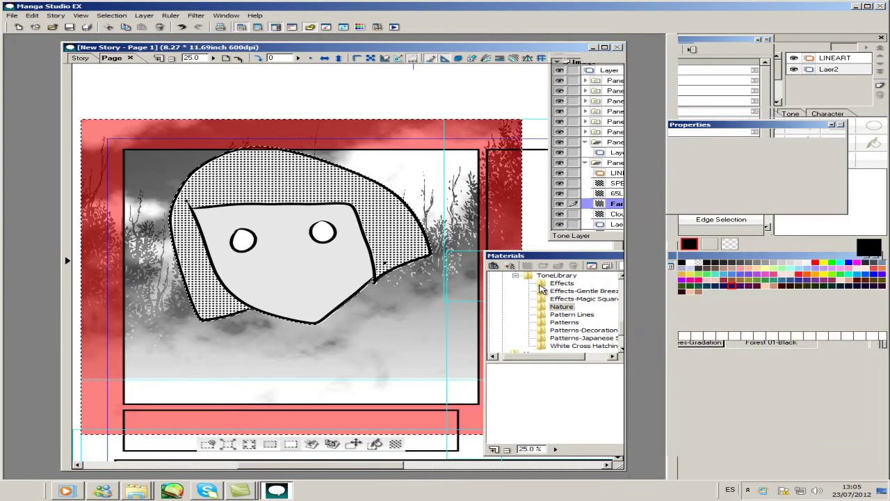
{"action": "left_click_drag", "start_coordinate": [837, 267], "coordinate": [651, 315]}
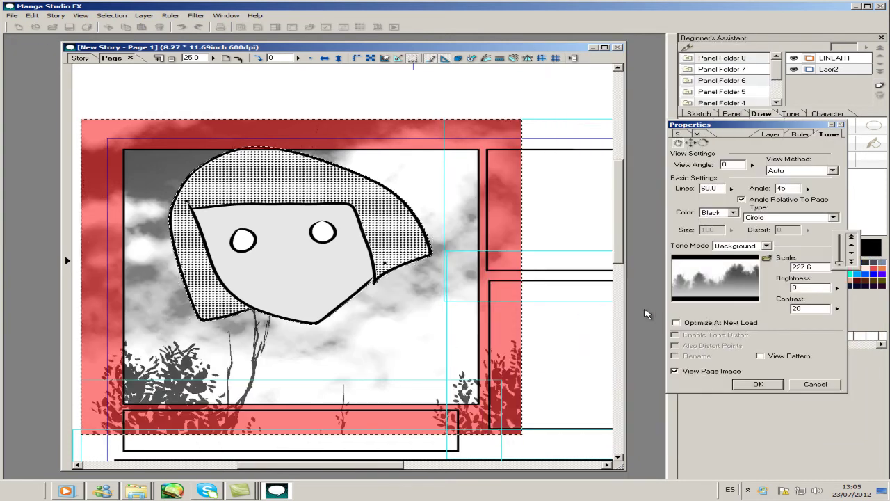
{"action": "left_click_drag", "start_coordinate": [562, 305], "coordinate": [571, 319]}
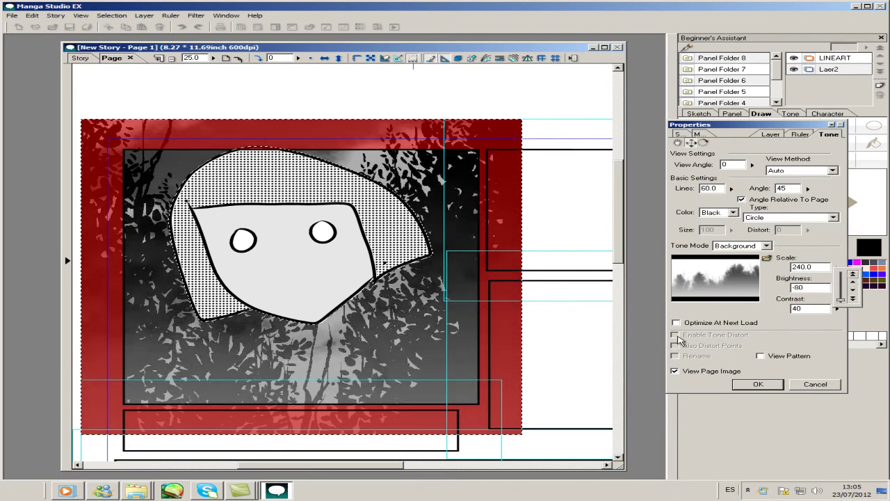
{"action": "key", "text": "Return"}
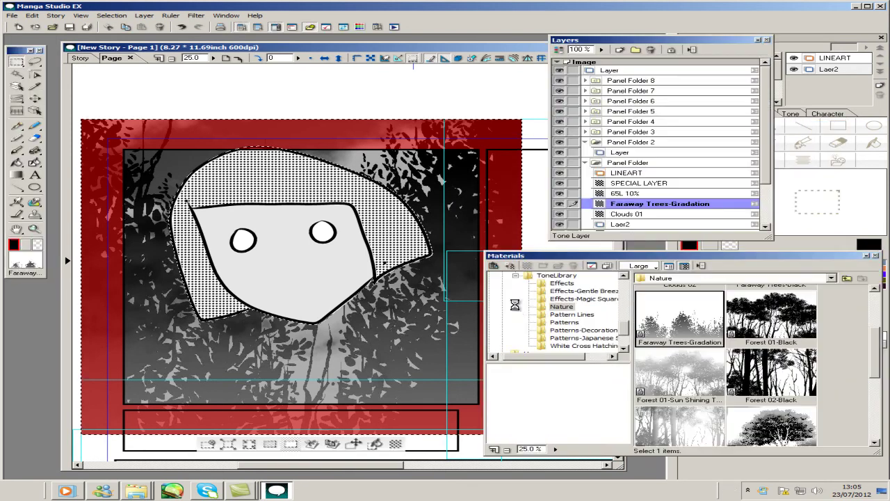
- Browse the tone folders from the Tone root through Default to ToneLibrary, and close the Materials palette
{"action": "scroll", "coordinate": [561, 290], "scroll_direction": "down", "scroll_amount": 2}
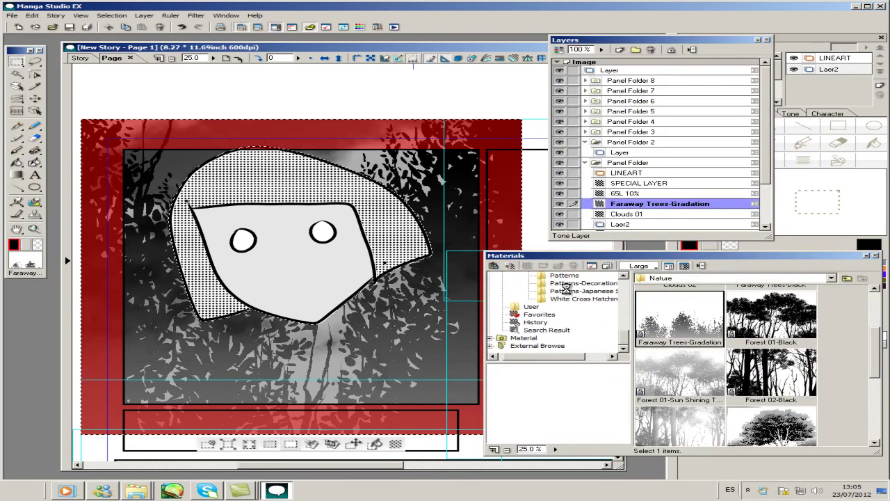
{"action": "scroll", "coordinate": [572, 292], "scroll_direction": "up", "scroll_amount": 5}
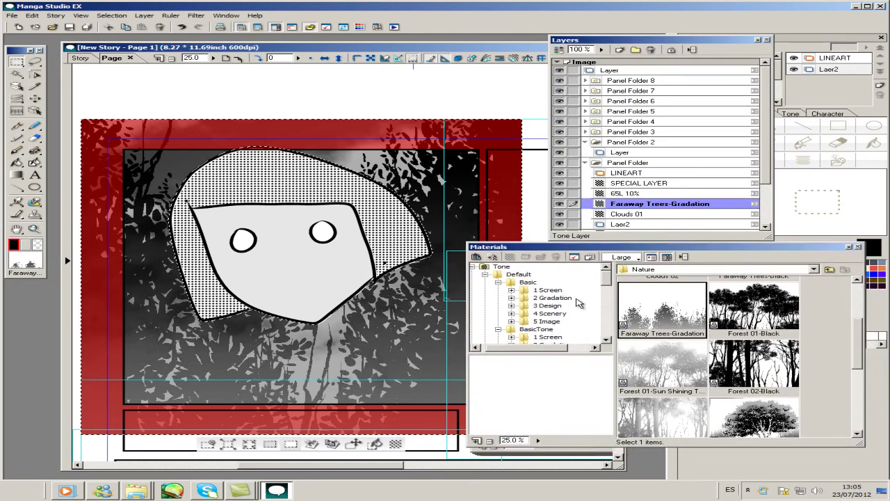
{"action": "key", "text": "Home"}
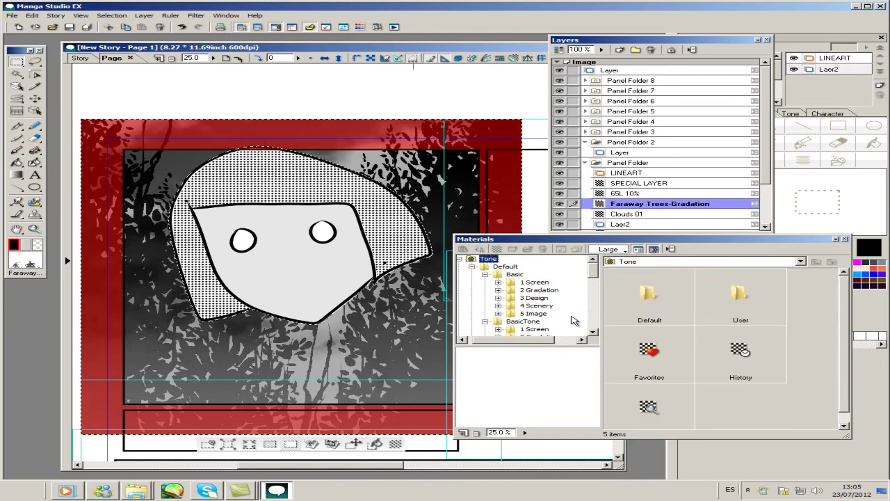
{"action": "key", "text": "Down"}
{"action": "scroll", "coordinate": [882, 333], "scroll_direction": "down", "scroll_amount": 6}
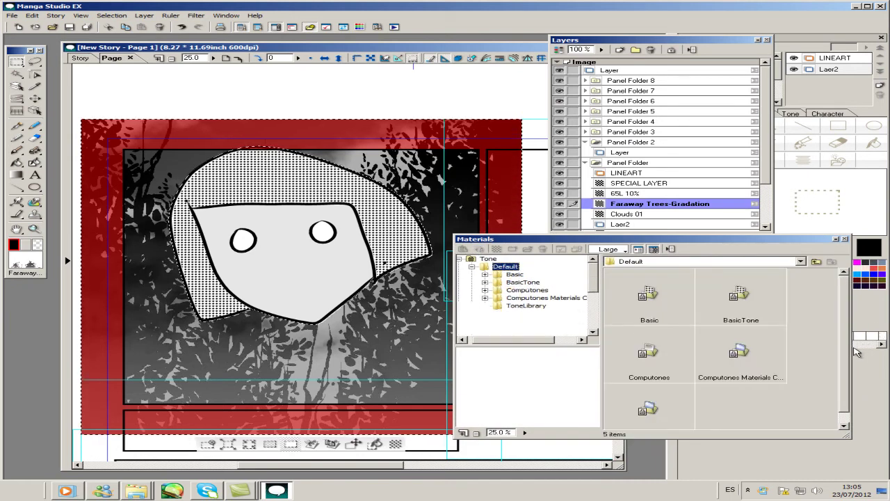
{"action": "key", "text": "Down"}
{"action": "key", "text": "Down"}
{"action": "key", "text": "Down"}
{"action": "key", "text": "Down"}
{"action": "key", "text": "Down"}
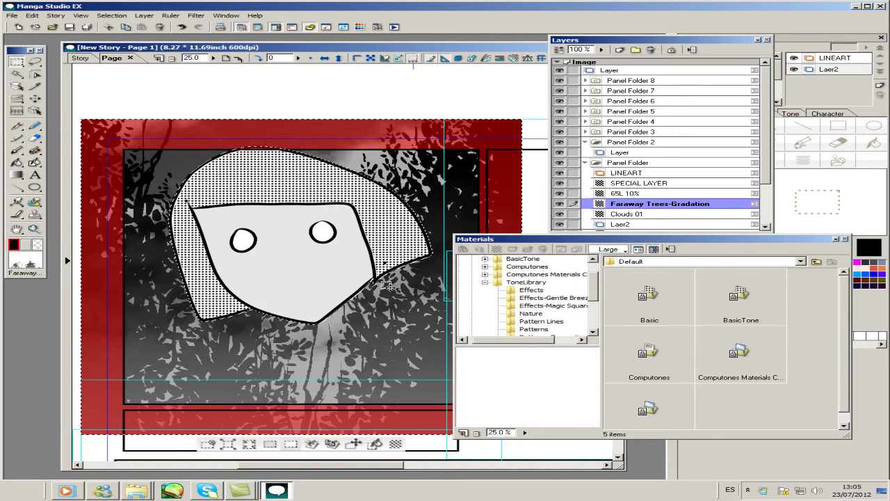
{"action": "key", "text": "F7"}
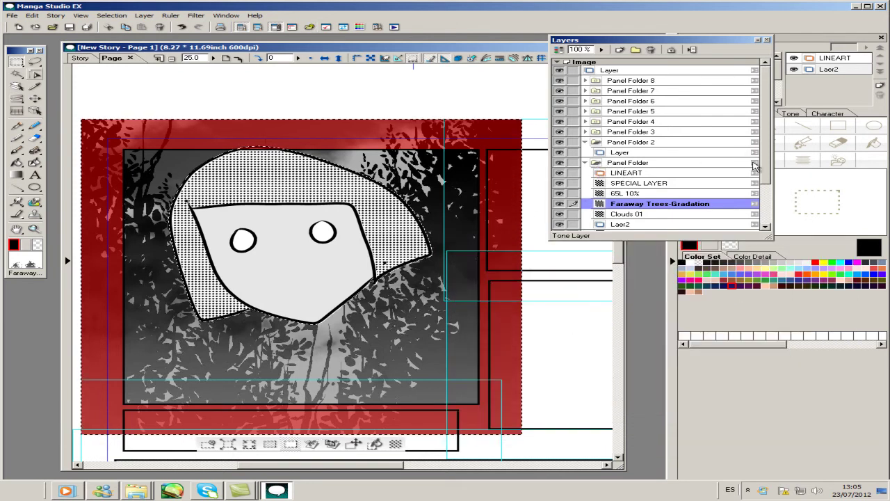
- Clear the selection, and collapse the panel folders with Panel Folder 2 as the active one
{"action": "key", "text": "ctrl+d"}
{"action": "scroll", "coordinate": [757, 198], "scroll_direction": "down", "scroll_amount": 8}
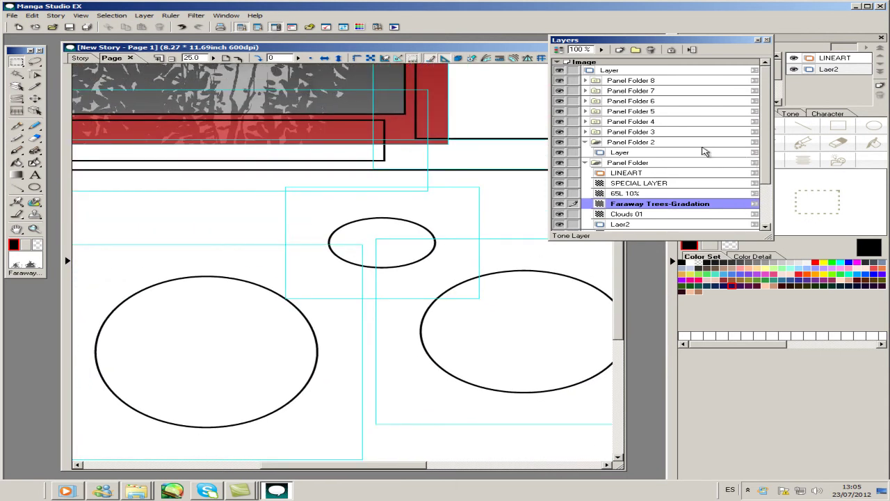
{"action": "left_click", "coordinate": [630, 142]}
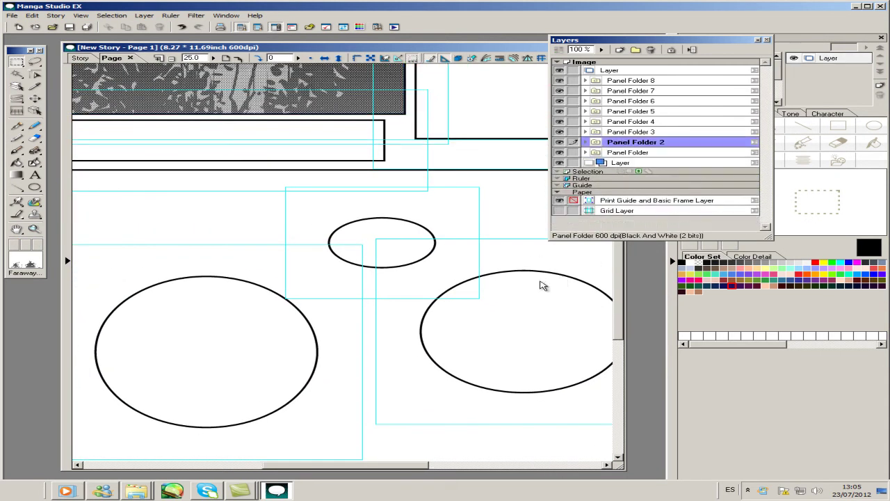
{"action": "scroll", "coordinate": [545, 284], "scroll_direction": "up", "scroll_amount": 8}
{"action": "scroll", "coordinate": [727, 207], "scroll_direction": "up", "scroll_amount": 2}
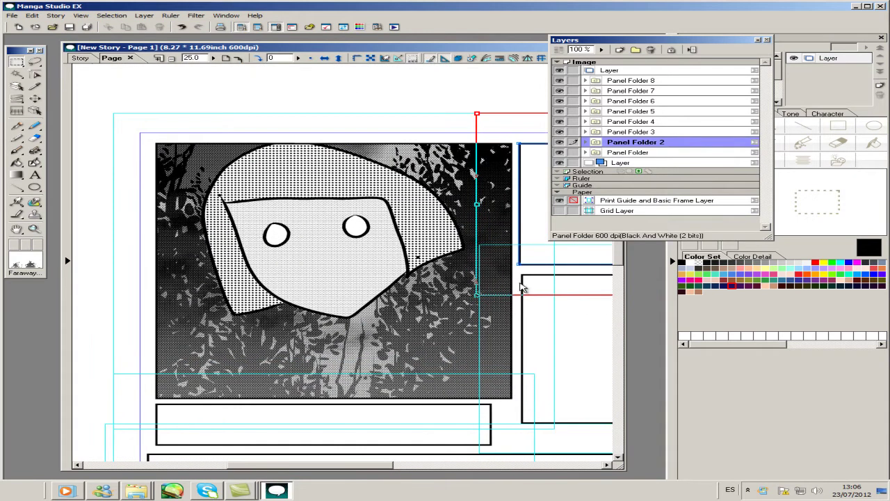
{"action": "scroll", "coordinate": [420, 285], "scroll_direction": "down", "scroll_amount": 2}
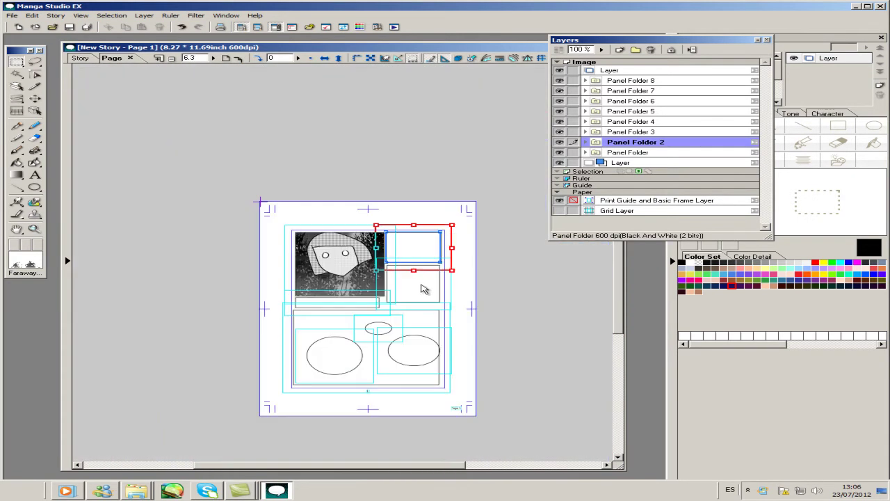
{"action": "scroll", "coordinate": [612, 271], "scroll_direction": "up", "scroll_amount": 1}
{"action": "scroll", "coordinate": [779, 156], "scroll_direction": "up", "scroll_amount": 1}
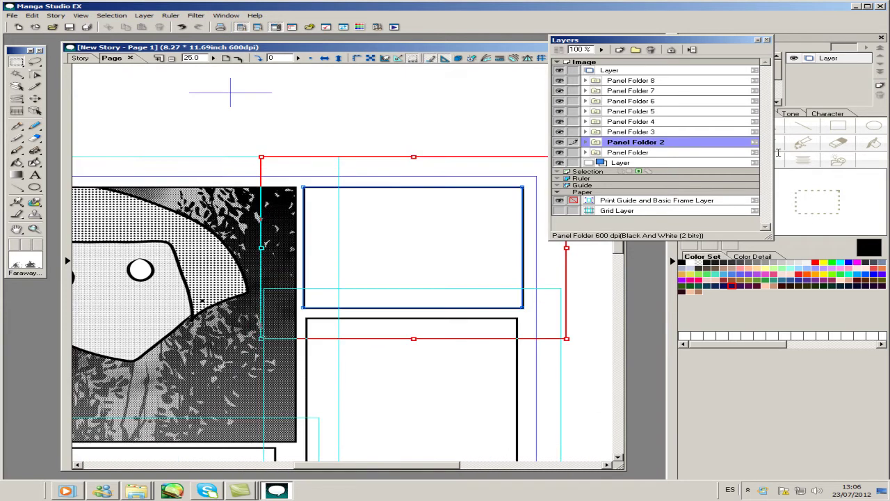
{"action": "scroll", "coordinate": [783, 155], "scroll_direction": "down", "scroll_amount": 6}
- Delete Panel Folder 8, Panel Folder 7 and Panel Folder 6, which hold the three ellipse panels
{"action": "key", "text": "ctrl+bracketright"}
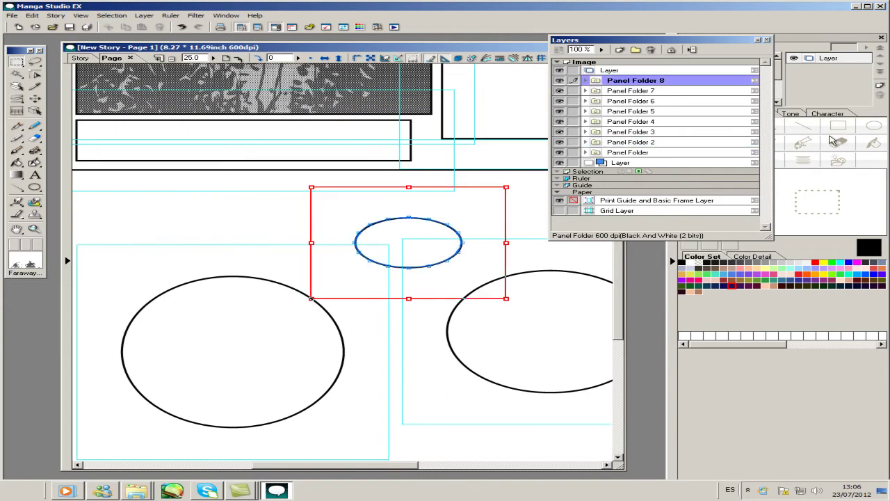
{"action": "key", "text": "ctrl+shift+bracketleft"}
{"action": "key", "text": "ctrl+shift+bracketleft"}
{"action": "key", "text": "Delete"}
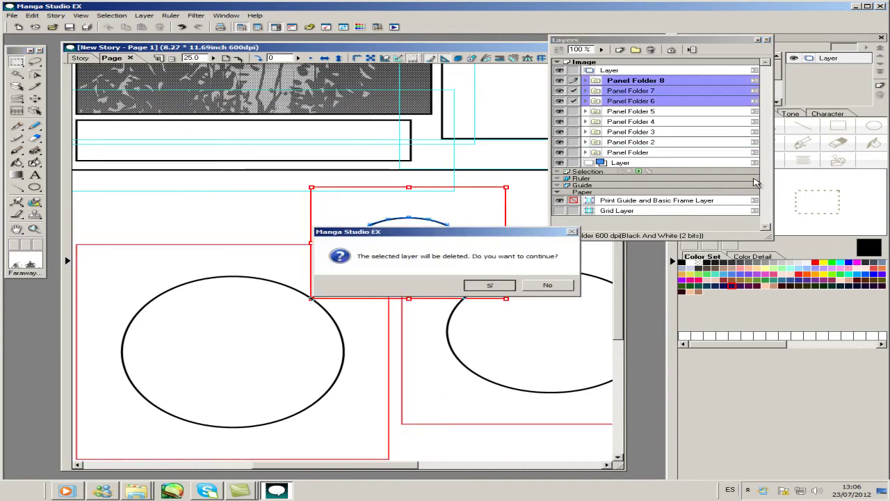
{"action": "key", "text": "Return"}
- Identify the large lower panel by toggling Panel Folder 4's visibility, and make the layer inside that folder active
{"action": "key", "text": "ctrl+bracketleft"}
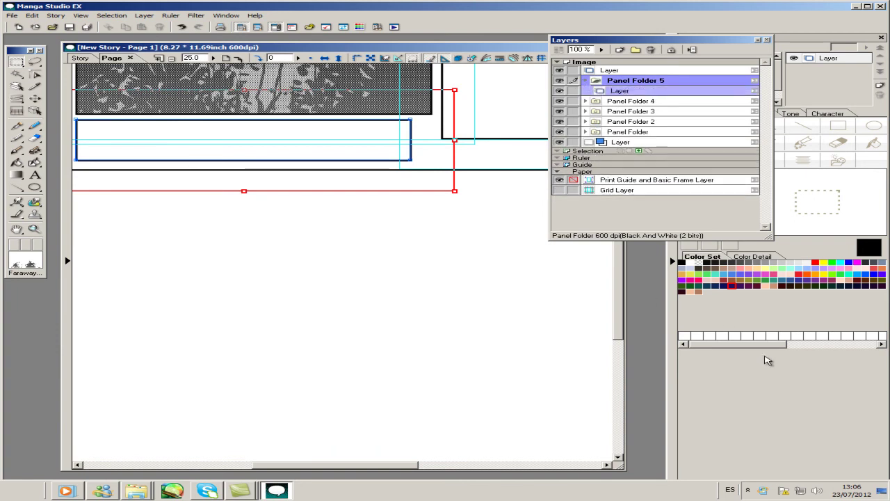
{"action": "key", "text": "ctrl+bracketright"}
{"action": "key", "text": "ctrl+bracketleft"}
{"action": "key", "text": "ctrl+bracketleft"}
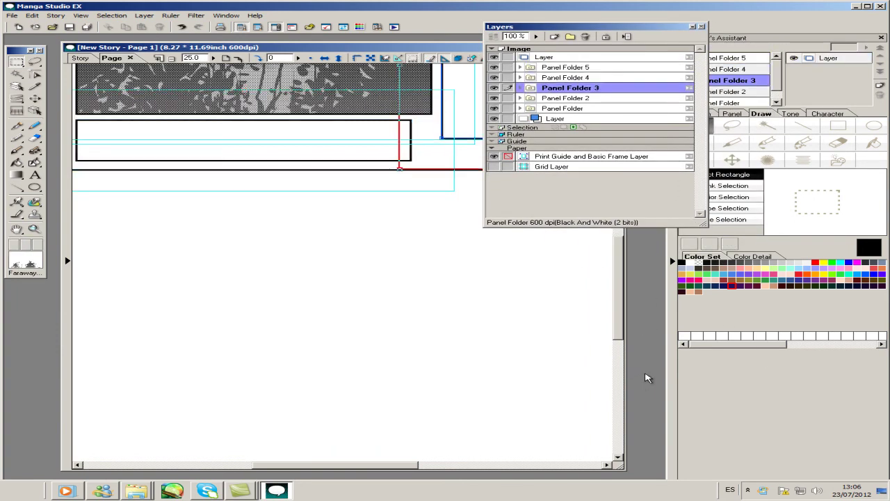
{"action": "key", "text": "ctrl+bracketleft"}
{"action": "key", "text": "ctrl+bracketright"}
{"action": "key", "text": "ctrl+bracketright"}
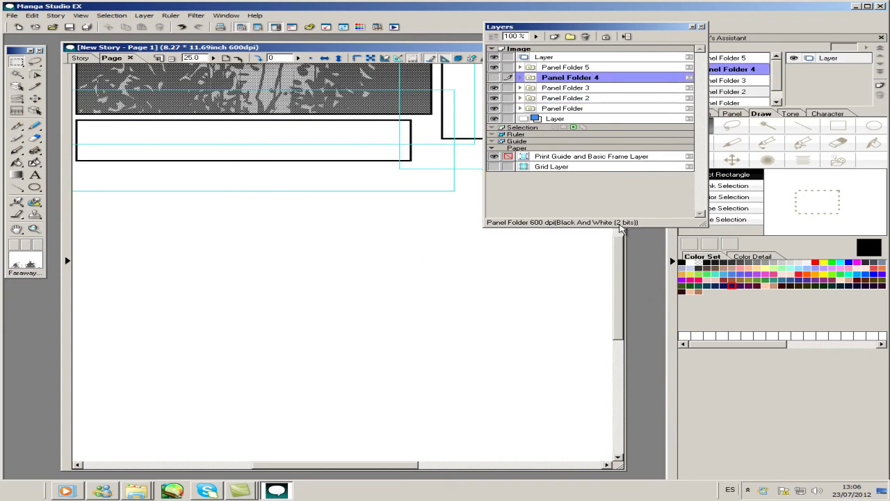
{"action": "key", "text": "ctrl+bracketleft"}
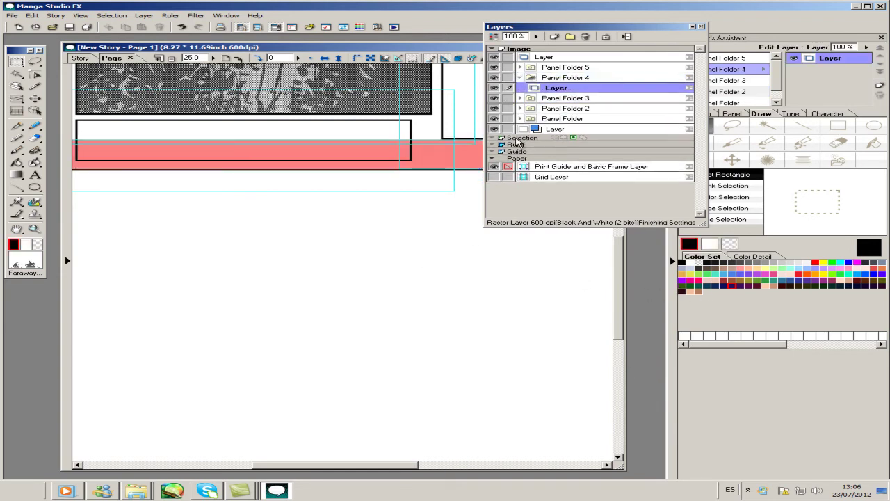
{"action": "key", "text": "ctrl+0"}
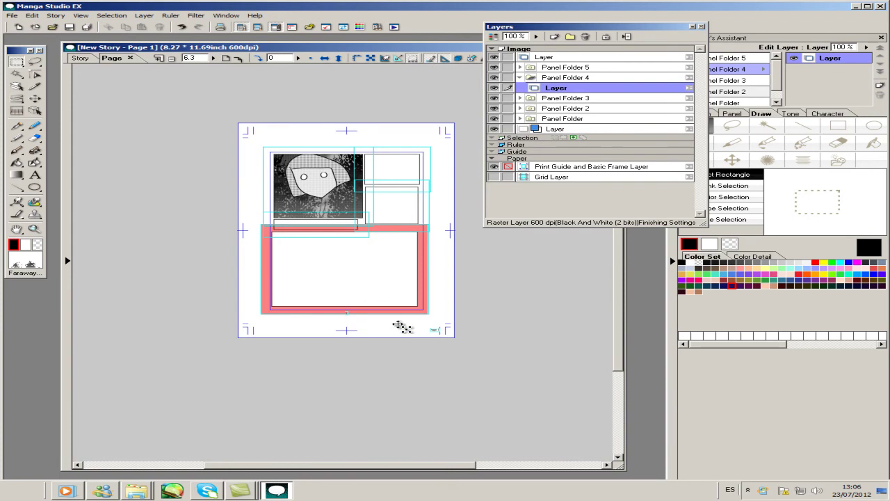
- Draw the outline of a head with hair and an angular face in the large lower panel using the G pen
{"action": "key", "text": "ctrl+plus"}
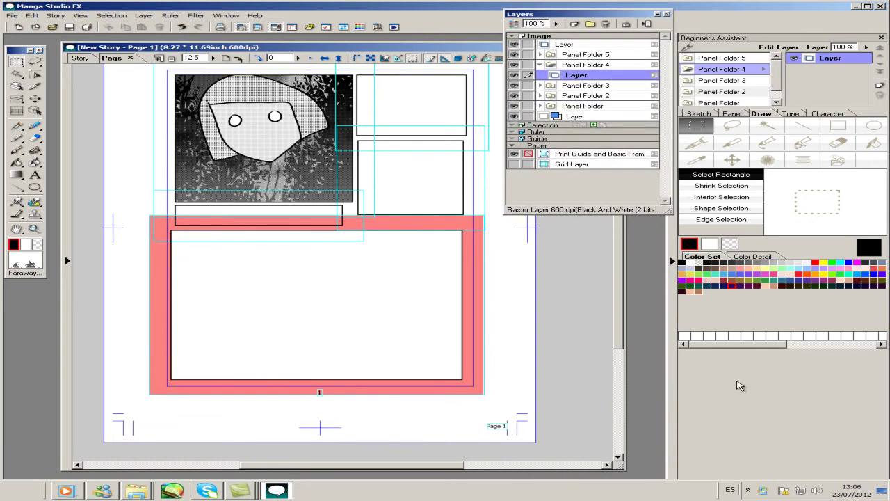
{"action": "left_click", "coordinate": [456, 230]}
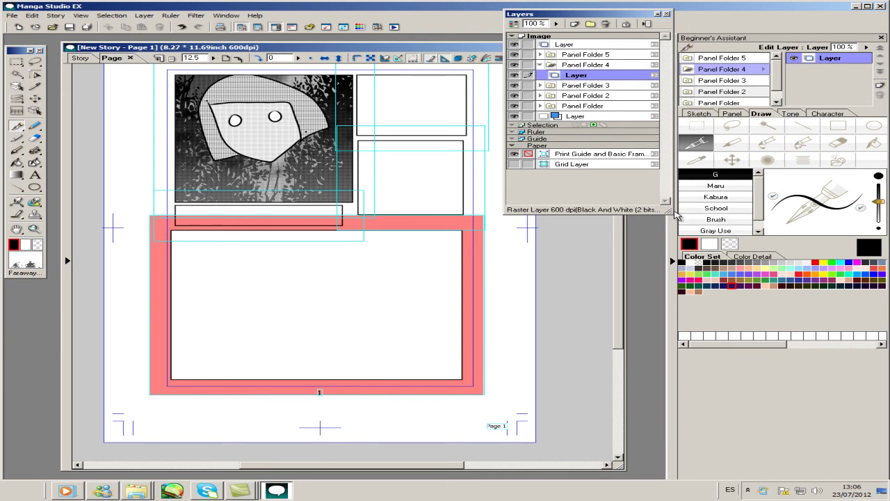
{"action": "key", "text": "ctrl+plus"}
{"action": "key", "text": "ctrl+plus"}
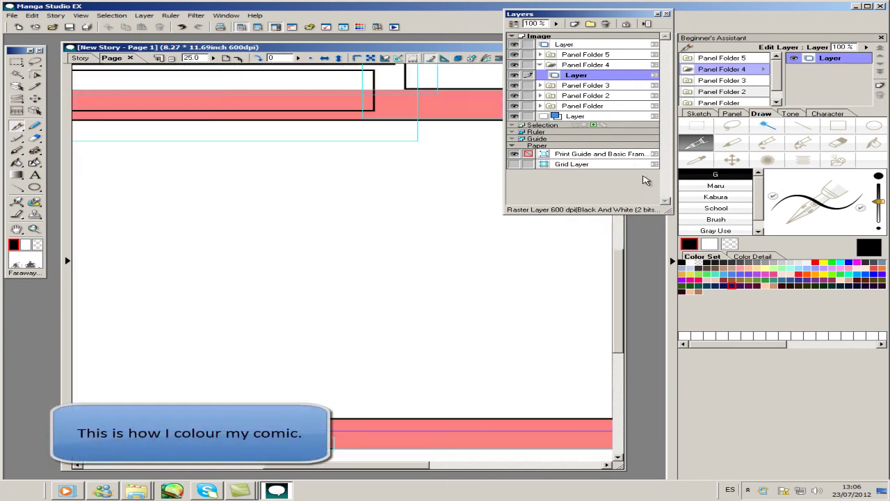
{"action": "mouse_move", "coordinate": [252, 195]}
{"action": "left_mouse_down"}
{"action": "mouse_move", "coordinate": [449, 340]}
{"action": "mouse_move", "coordinate": [513, 267]}
{"action": "mouse_move", "coordinate": [314, 187]}
{"action": "mouse_move", "coordinate": [536, 279]}
{"action": "mouse_move", "coordinate": [601, 250]}
{"action": "mouse_move", "coordinate": [596, 214]}
{"action": "left_mouse_up"}
{"action": "mouse_move", "coordinate": [491, 117]}
{"action": "left_mouse_down"}
{"action": "mouse_move", "coordinate": [209, 174]}
{"action": "mouse_move", "coordinate": [316, 384]}
{"action": "mouse_move", "coordinate": [395, 341]}
{"action": "left_mouse_up"}
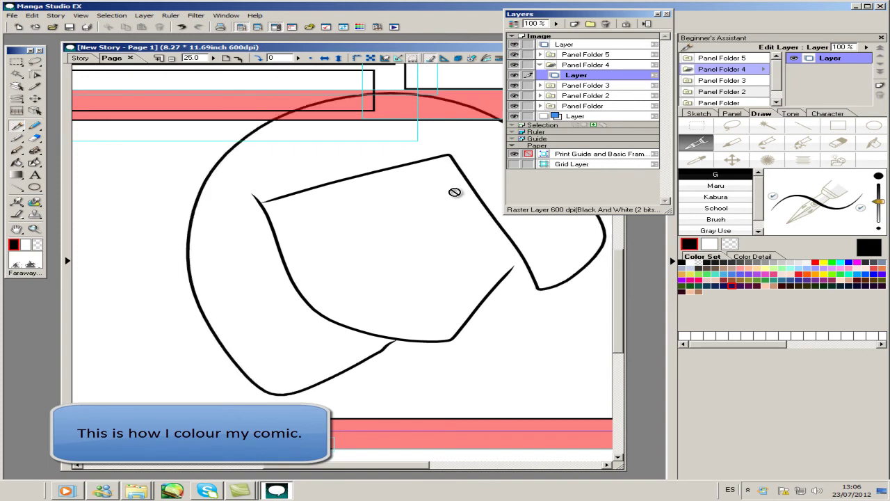
- Set the Magic Wand's color tolerance to 100.0 and select the hair area of the new head
{"action": "key", "text": "w"}
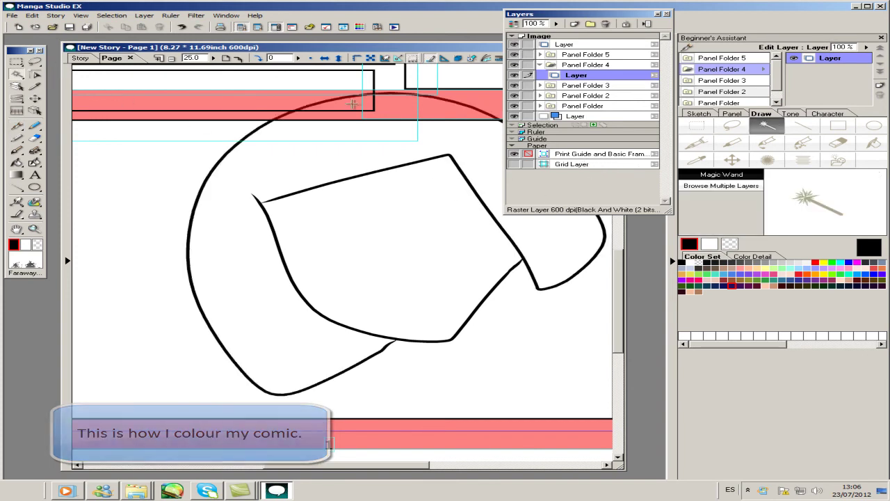
{"action": "key", "text": "F3"}
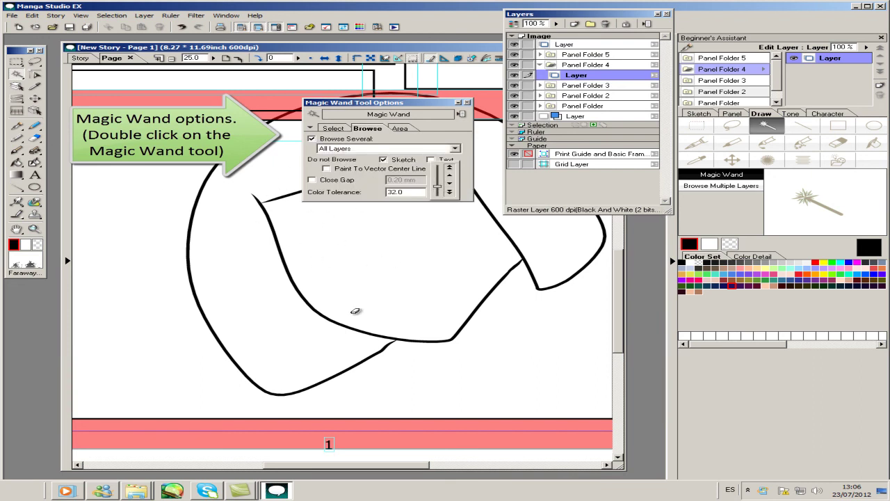
{"action": "left_click", "coordinate": [495, 268]}
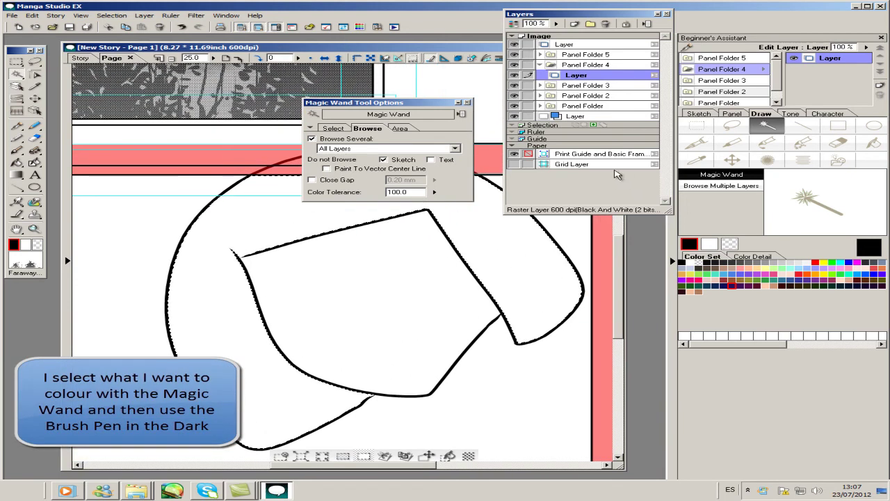
{"action": "key", "text": "F3"}
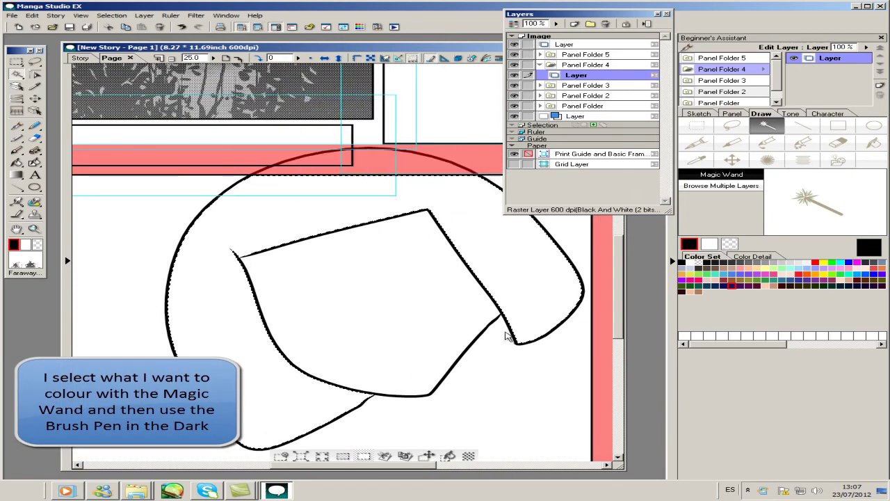
- Shade the outer right edge of the hair and the strands below the chin in dark grey with the Dark brush pen
{"action": "key", "text": "p"}
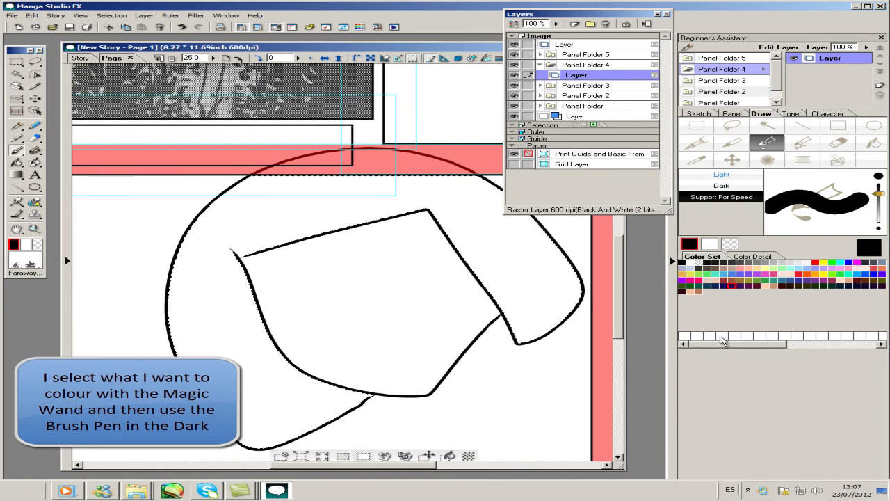
{"action": "left_click", "coordinate": [722, 185]}
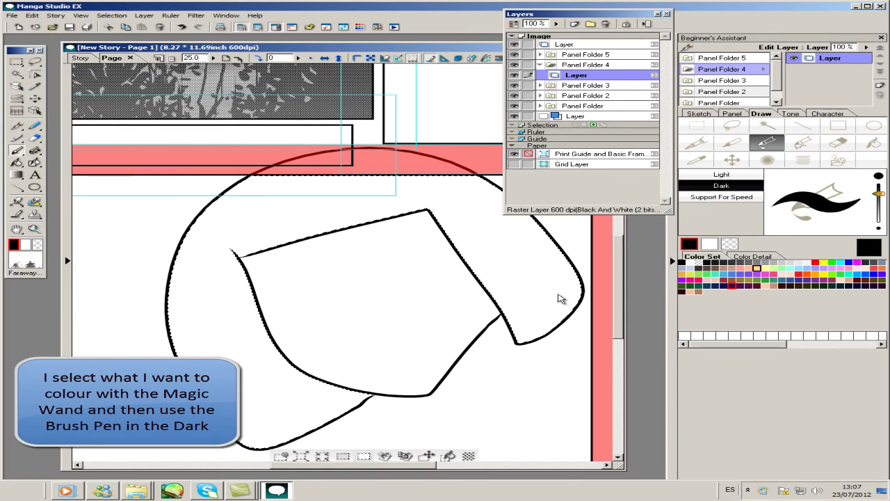
{"action": "scroll", "coordinate": [483, 232], "scroll_direction": "right", "scroll_amount": 2}
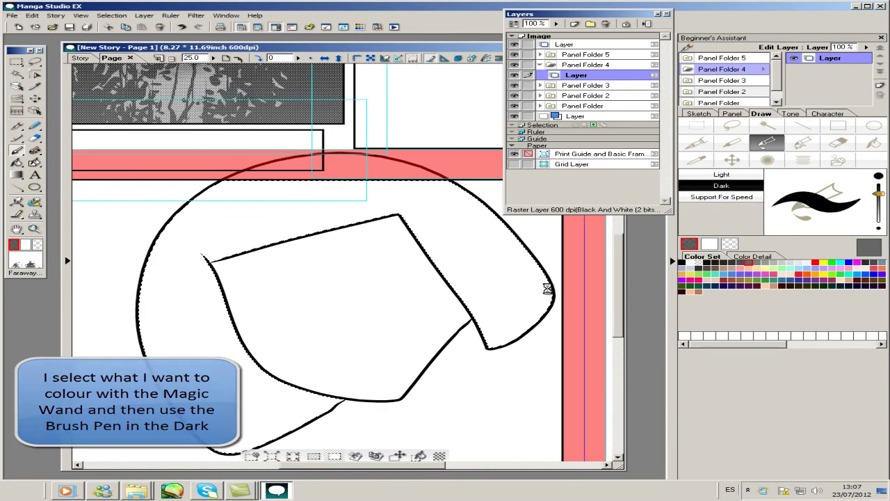
{"action": "mouse_move", "coordinate": [480, 202]}
{"action": "left_mouse_down"}
{"action": "mouse_move", "coordinate": [546, 306]}
{"action": "mouse_move", "coordinate": [609, 346]}
{"action": "mouse_move", "coordinate": [599, 320]}
{"action": "left_mouse_up"}
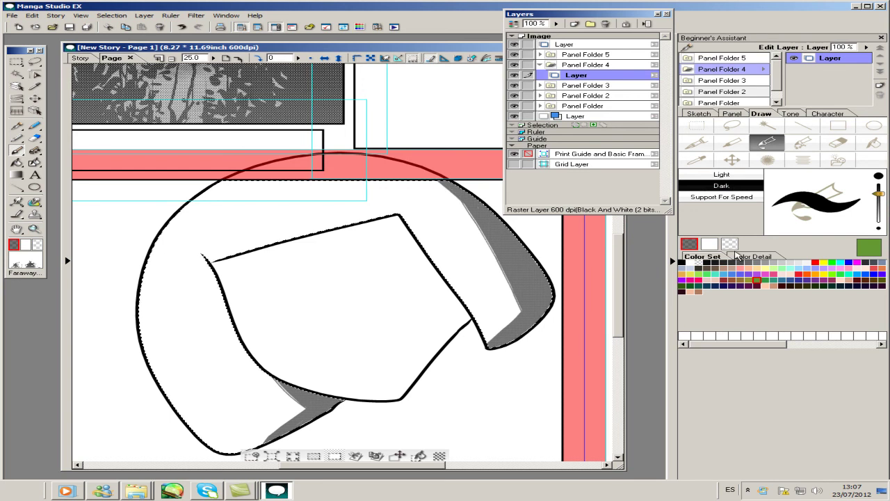
- Select the face area with the Magic Wand and shade its right edge in pale pink with the Dark brush pen
{"action": "key", "text": "w"}
{"action": "left_click", "coordinate": [791, 274]}
{"action": "left_click", "coordinate": [782, 274]}
{"action": "key", "text": "p"}
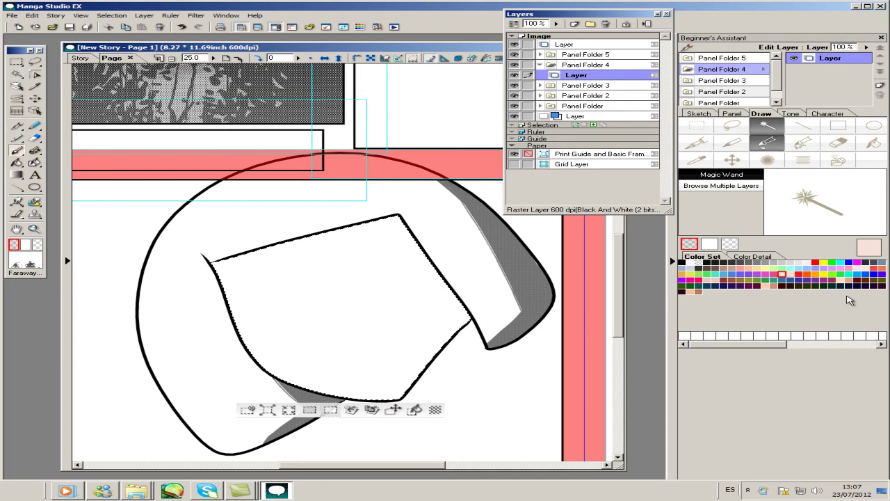
{"action": "left_click_drag", "start_coordinate": [402, 236], "coordinate": [468, 324]}
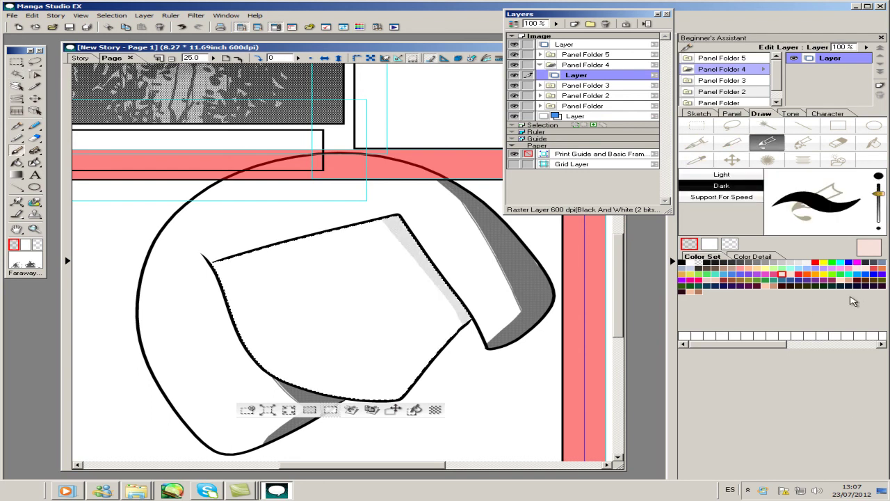
- Add pale shading along the face's upper edge and two small patches at the eye positions, and clear the selection
{"action": "left_click_drag", "start_coordinate": [287, 240], "coordinate": [388, 219]}
{"action": "mouse_move", "coordinate": [288, 243]}
{"action": "left_mouse_down"}
{"action": "mouse_move", "coordinate": [212, 275]}
{"action": "mouse_move", "coordinate": [380, 231]}
{"action": "left_mouse_up"}
{"action": "left_click_drag", "start_coordinate": [362, 261], "coordinate": [379, 275]}
{"action": "mouse_move", "coordinate": [282, 291]}
{"action": "left_mouse_down"}
{"action": "mouse_move", "coordinate": [268, 310]}
{"action": "mouse_move", "coordinate": [305, 309]}
{"action": "mouse_move", "coordinate": [359, 345]}
{"action": "mouse_move", "coordinate": [381, 305]}
{"action": "left_mouse_up"}
{"action": "key", "text": "ctrl+z"}
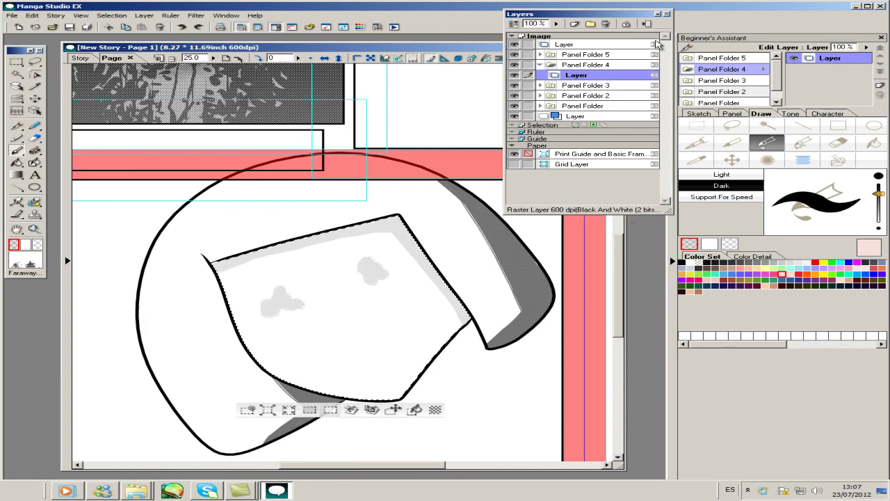
{"action": "key", "text": "m"}
{"action": "left_click_drag", "start_coordinate": [433, 283], "coordinate": [476, 252]}
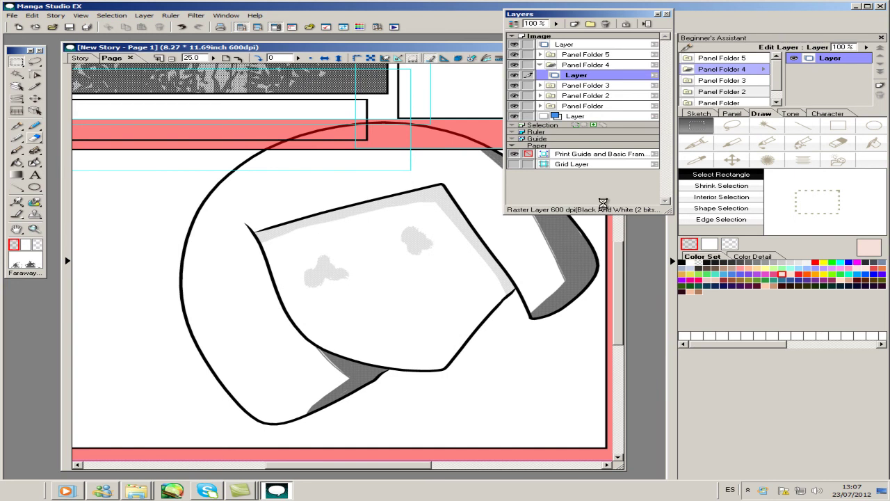